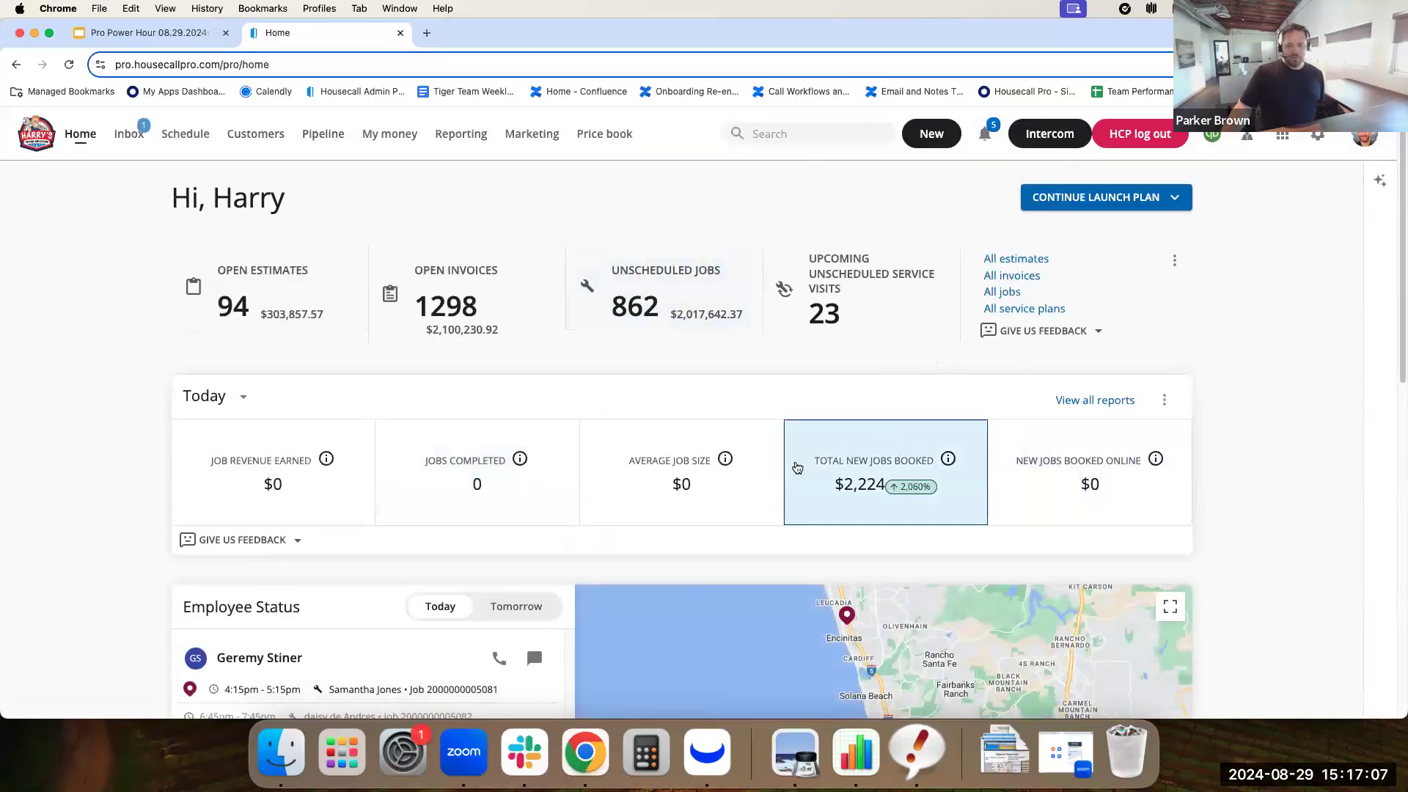
Step: Open the online booking settings for available services and review the Heating & Air Conditioning services
{"action": "left_click", "coordinate": [1322, 137]}
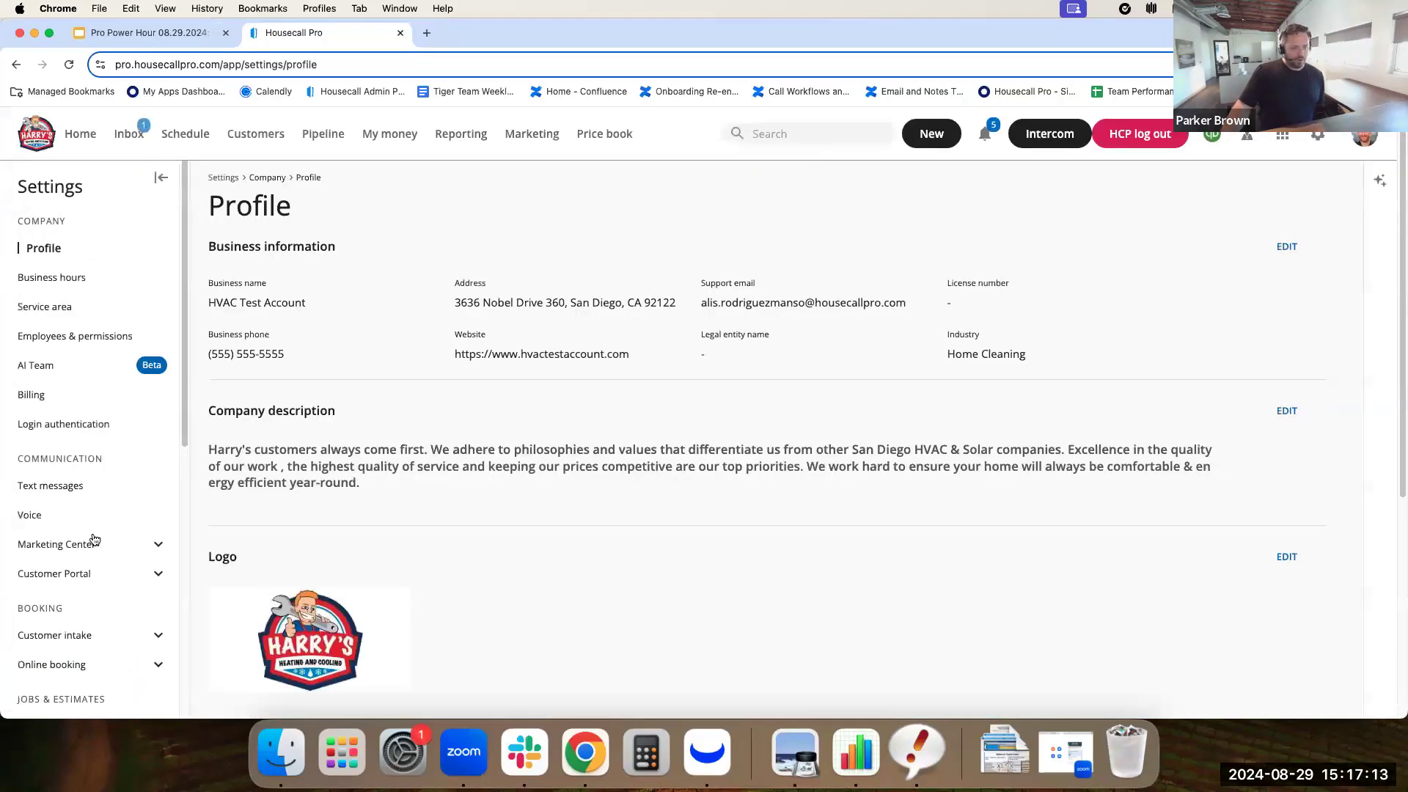
{"action": "scroll", "coordinate": [93, 536], "scroll_direction": "down", "scroll_amount": 4}
{"action": "left_click", "coordinate": [89, 526]}
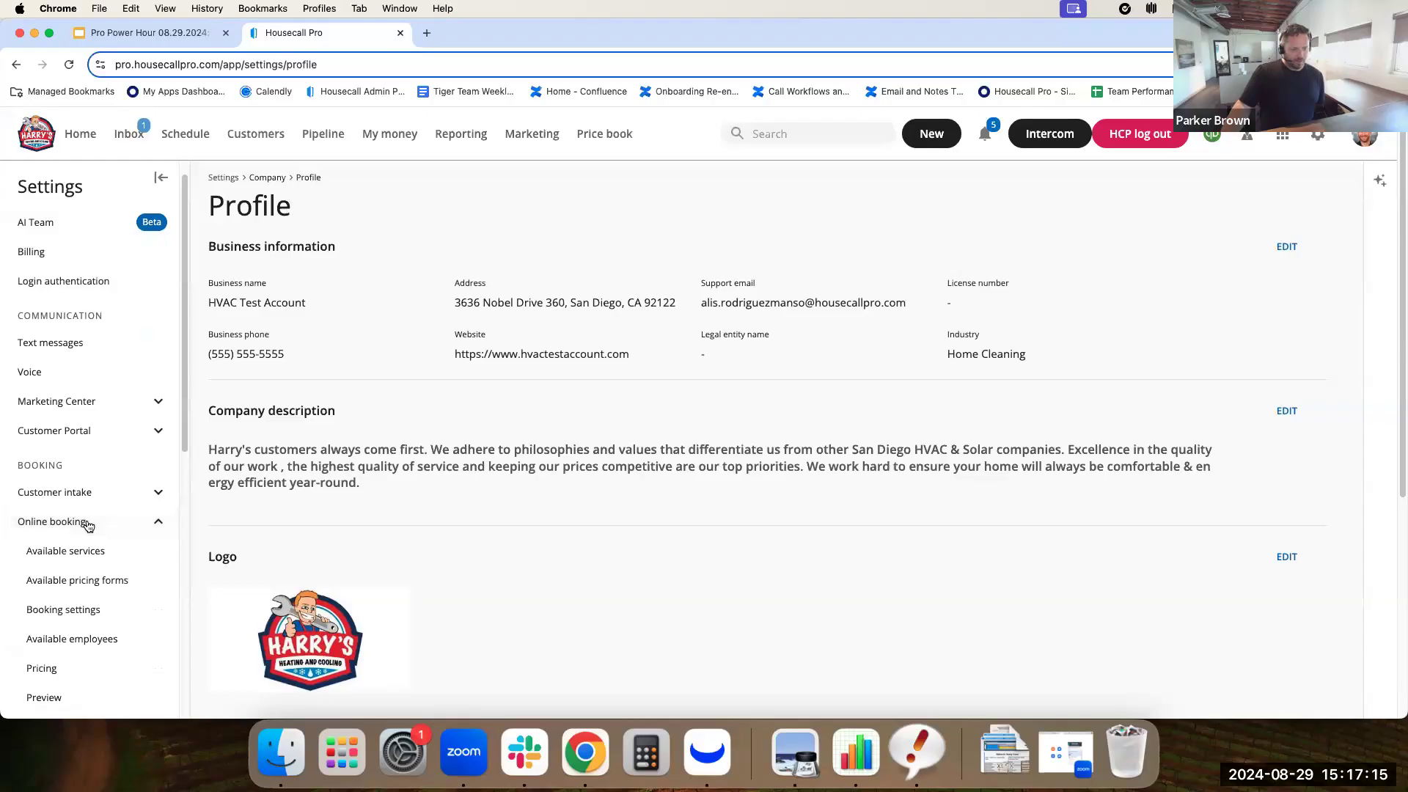
{"action": "scroll", "coordinate": [96, 506], "scroll_direction": "down", "scroll_amount": 2}
{"action": "scroll", "coordinate": [102, 464], "scroll_direction": "down", "scroll_amount": 1}
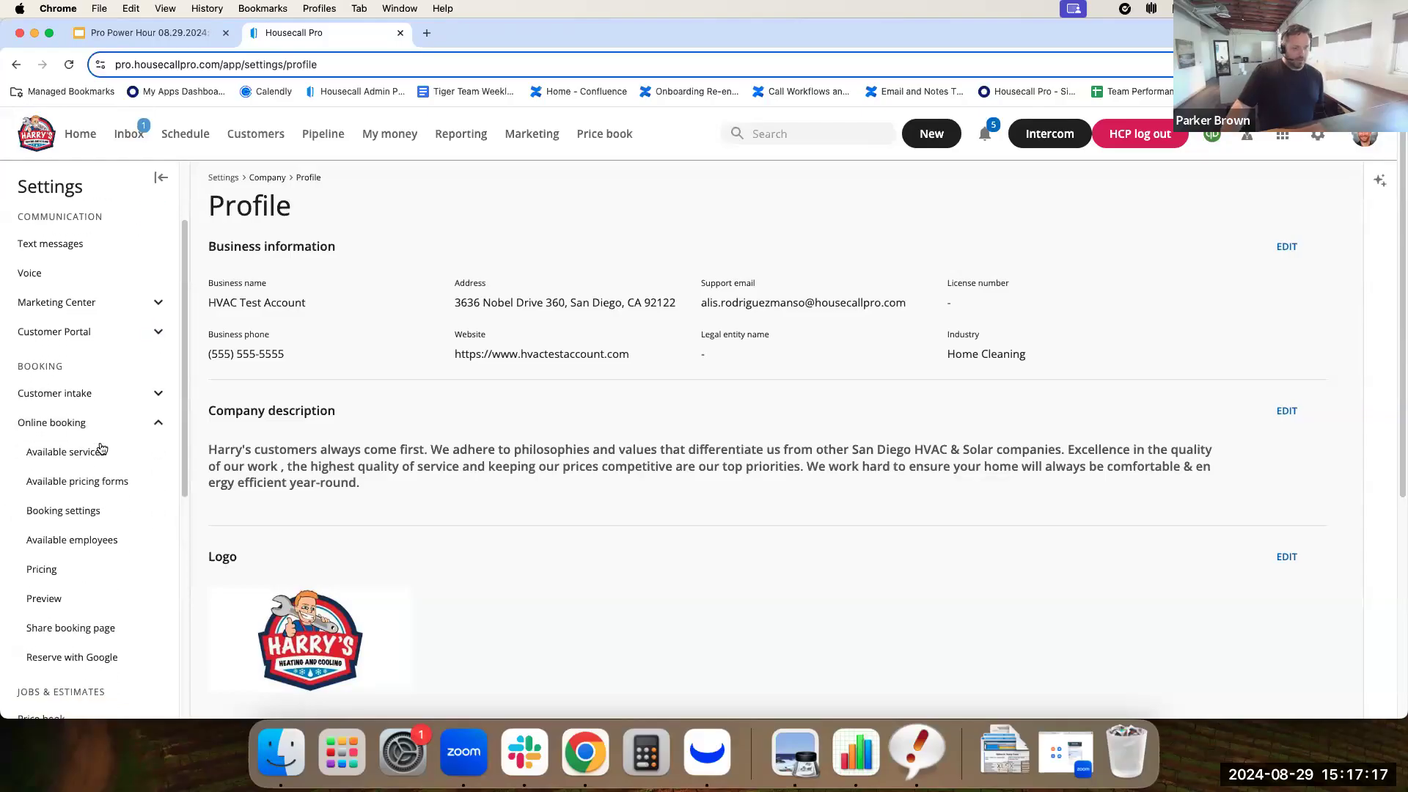
{"action": "scroll", "coordinate": [101, 433], "scroll_direction": "down", "scroll_amount": 3}
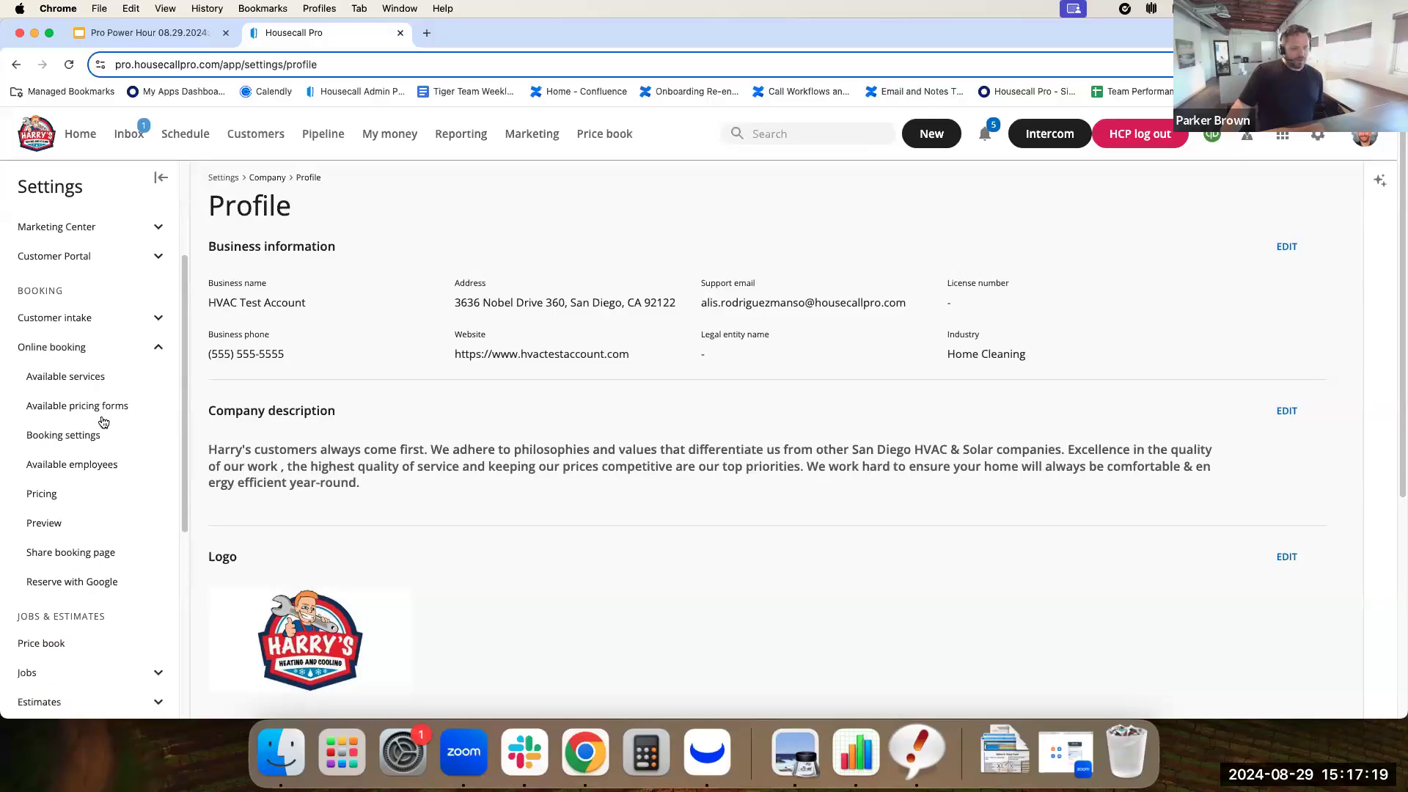
{"action": "left_click", "coordinate": [50, 364]}
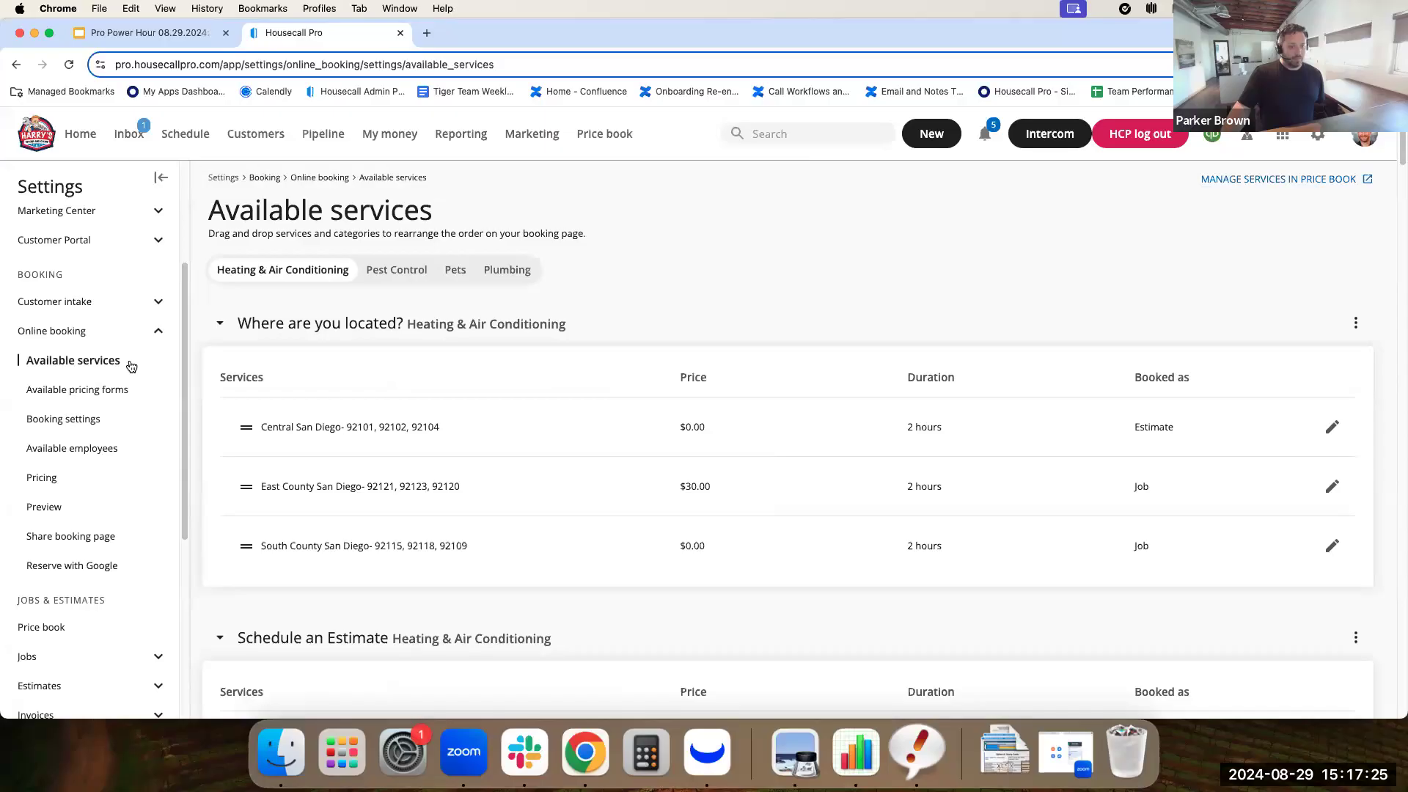
{"action": "scroll", "coordinate": [366, 363], "scroll_direction": "down", "scroll_amount": 2}
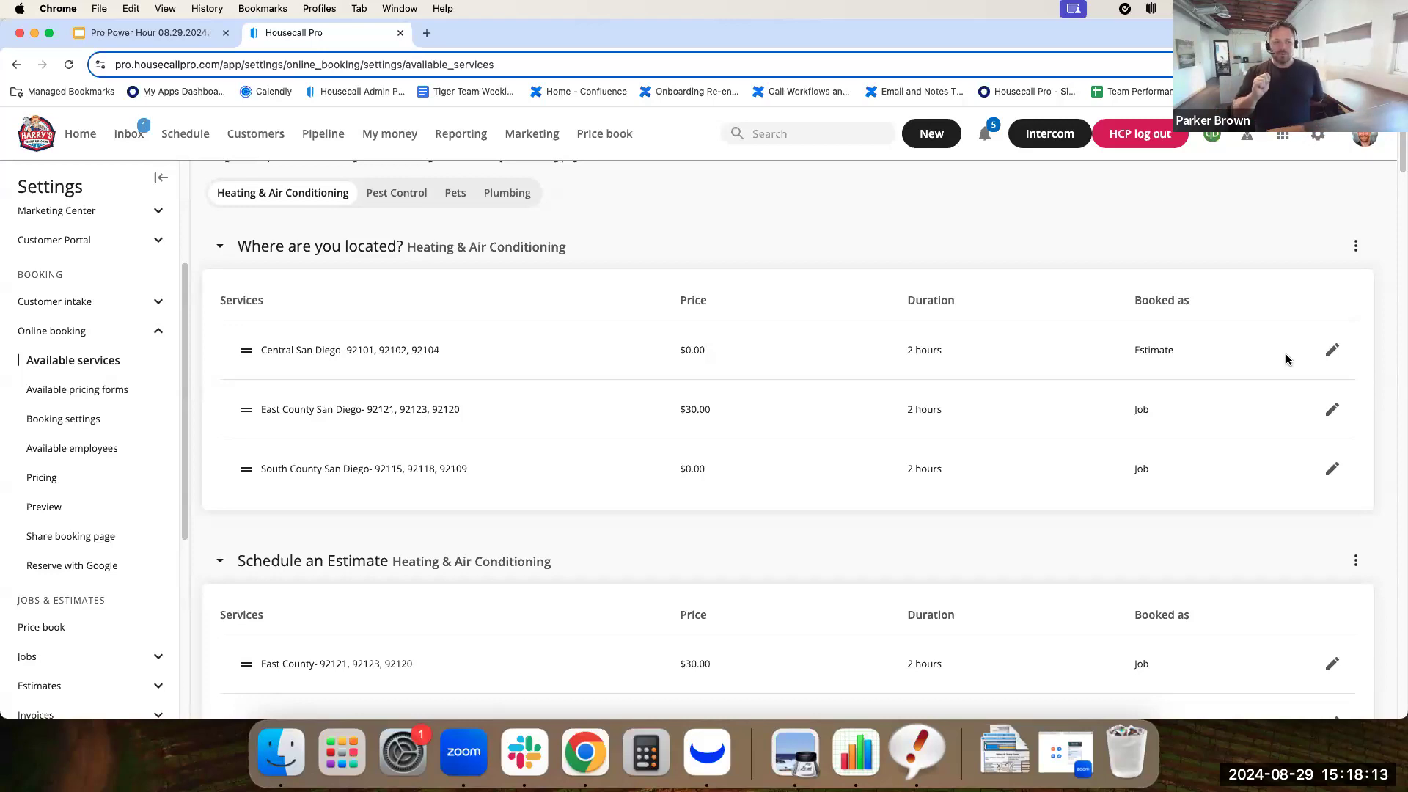
{"action": "scroll", "coordinate": [1181, 374], "scroll_direction": "down", "scroll_amount": 1}
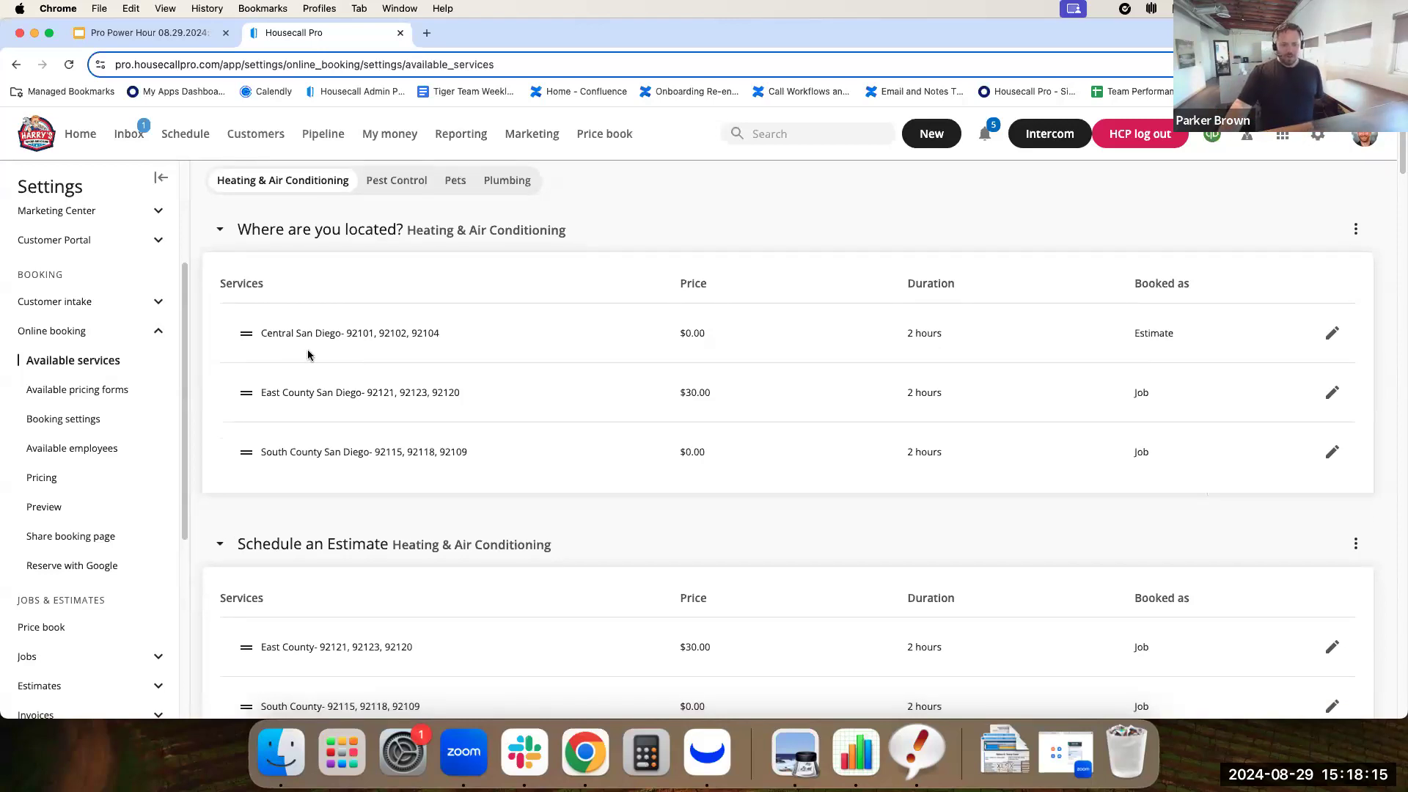
{"action": "scroll", "coordinate": [587, 295], "scroll_direction": "down", "scroll_amount": 5}
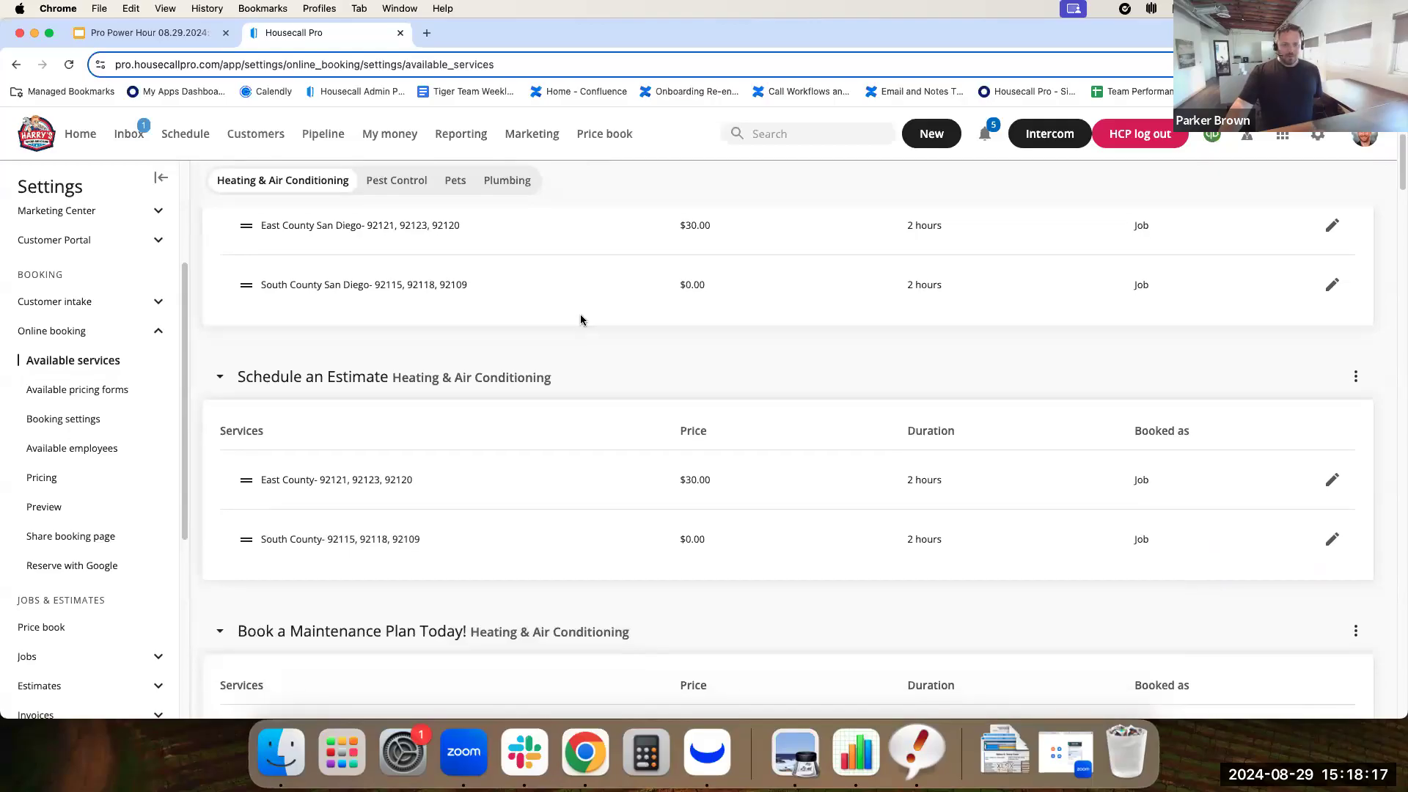
Step: View the available pricing forms, and review the duplicate-customer option and booking preferences in the booking settings
{"action": "left_click", "coordinate": [88, 391]}
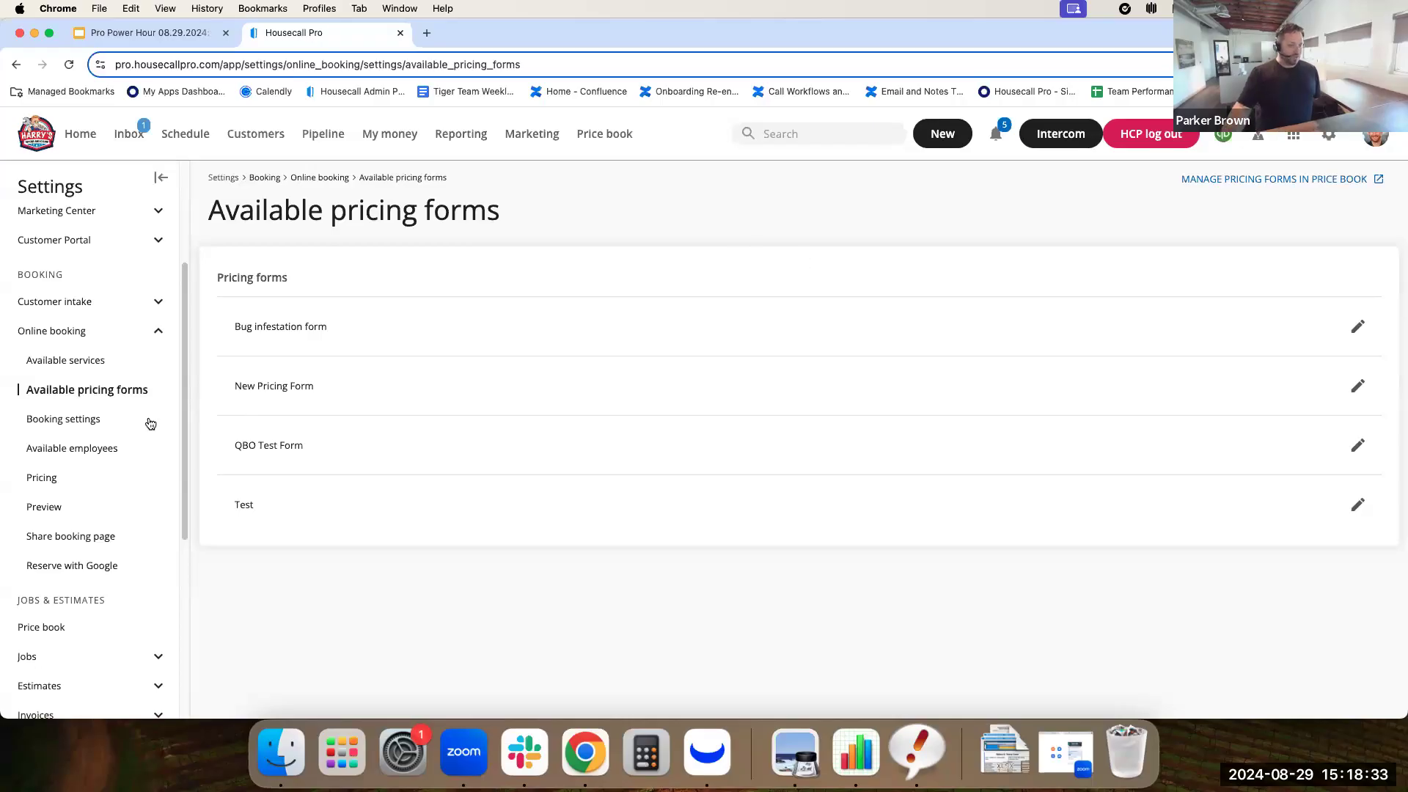
{"action": "left_click", "coordinate": [70, 424]}
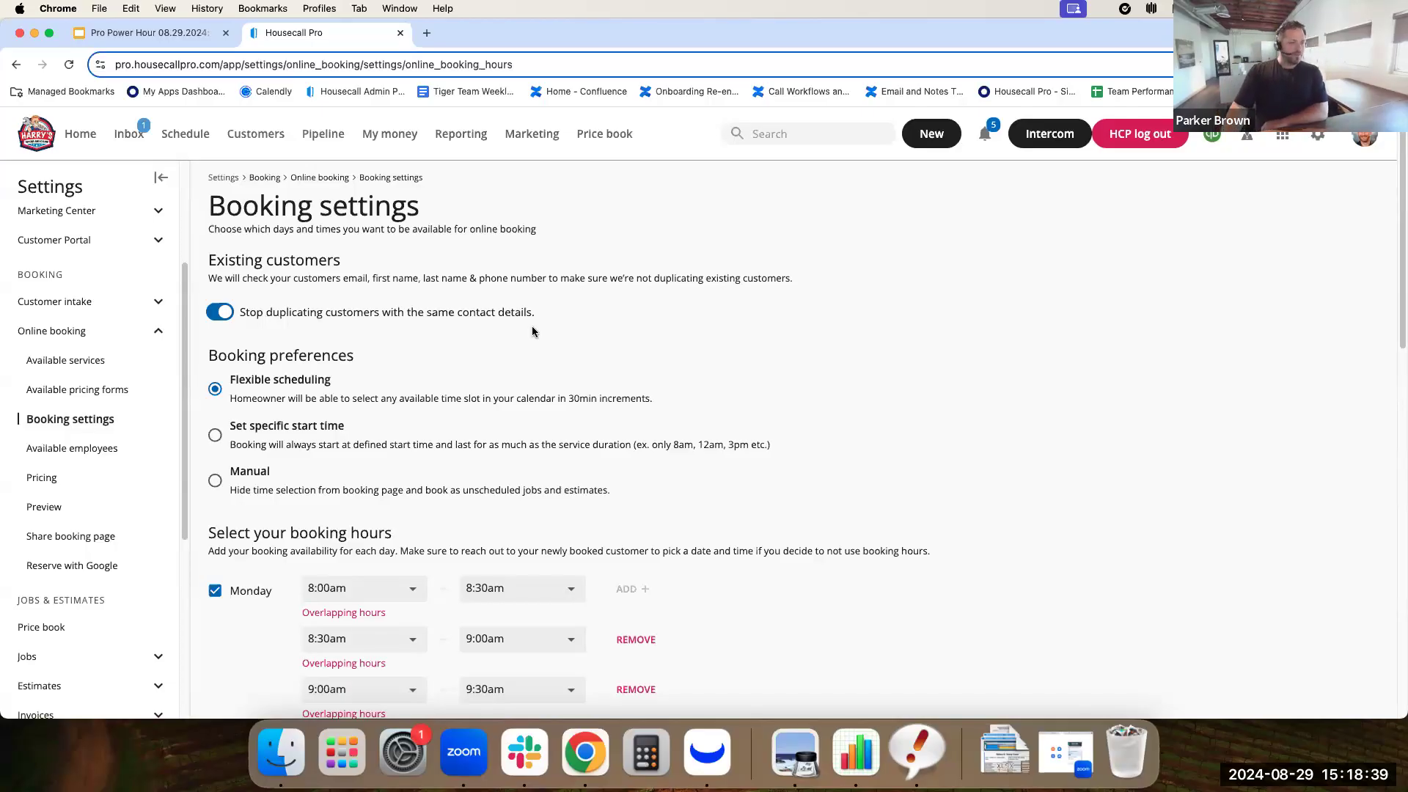
{"action": "scroll", "coordinate": [532, 330], "scroll_direction": "down", "scroll_amount": 1}
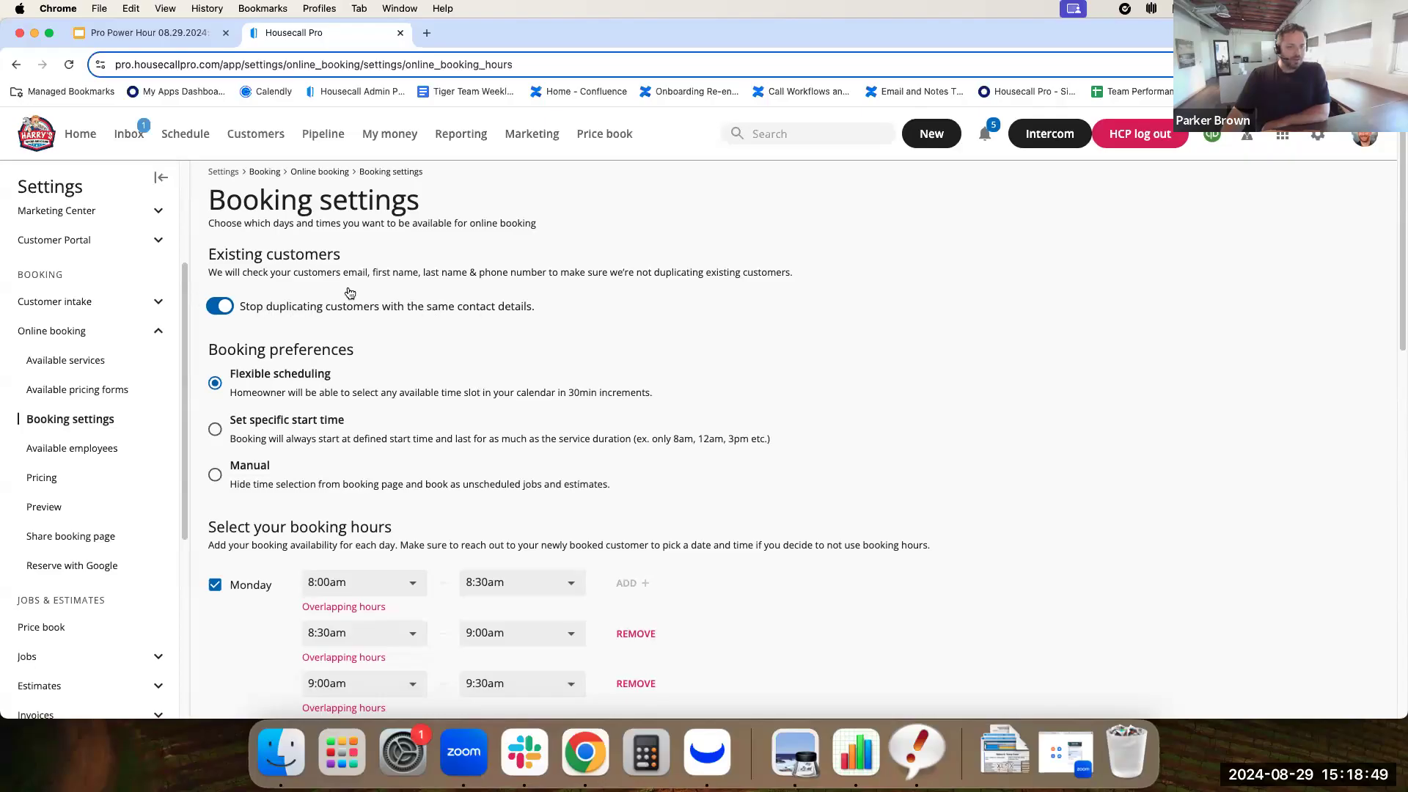
{"action": "scroll", "coordinate": [447, 312], "scroll_direction": "down", "scroll_amount": 1}
{"action": "scroll", "coordinate": [451, 310], "scroll_direction": "down", "scroll_amount": 1}
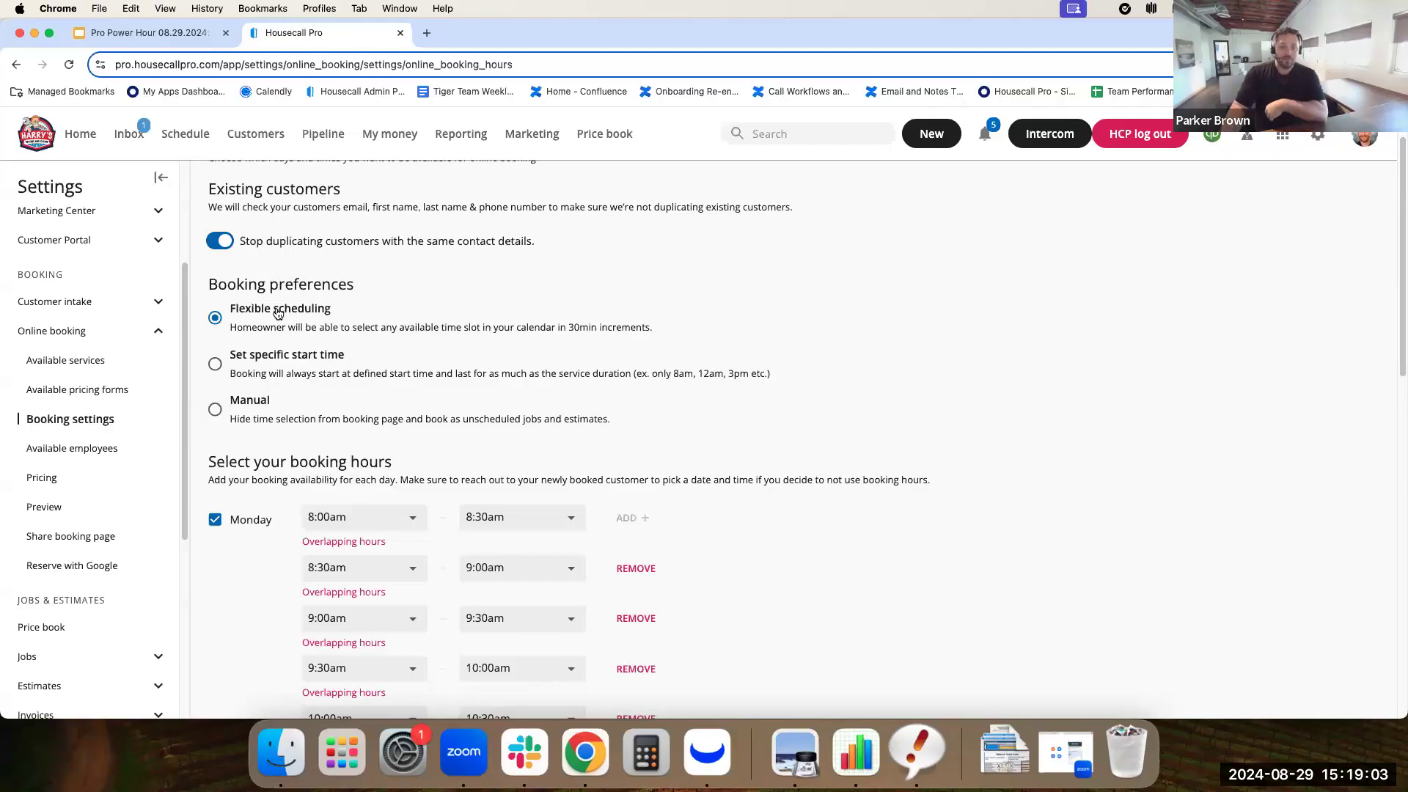
{"action": "scroll", "coordinate": [383, 362], "scroll_direction": "down", "scroll_amount": 1}
{"action": "scroll", "coordinate": [383, 361], "scroll_direction": "down", "scroll_amount": 3}
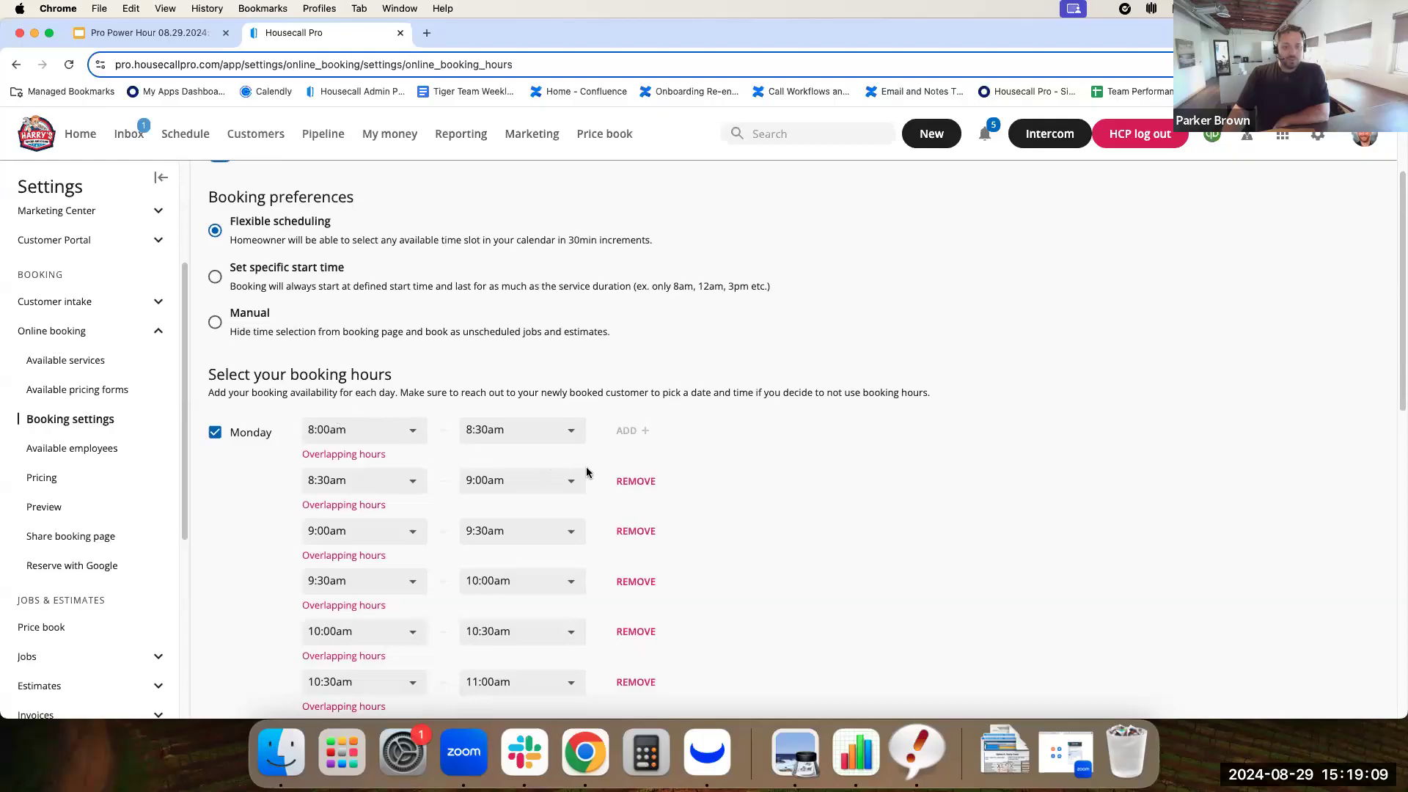
Step: Remove the duplicate second time slot from Tuesday's booking hours
{"action": "scroll", "coordinate": [513, 473], "scroll_direction": "down", "scroll_amount": 6}
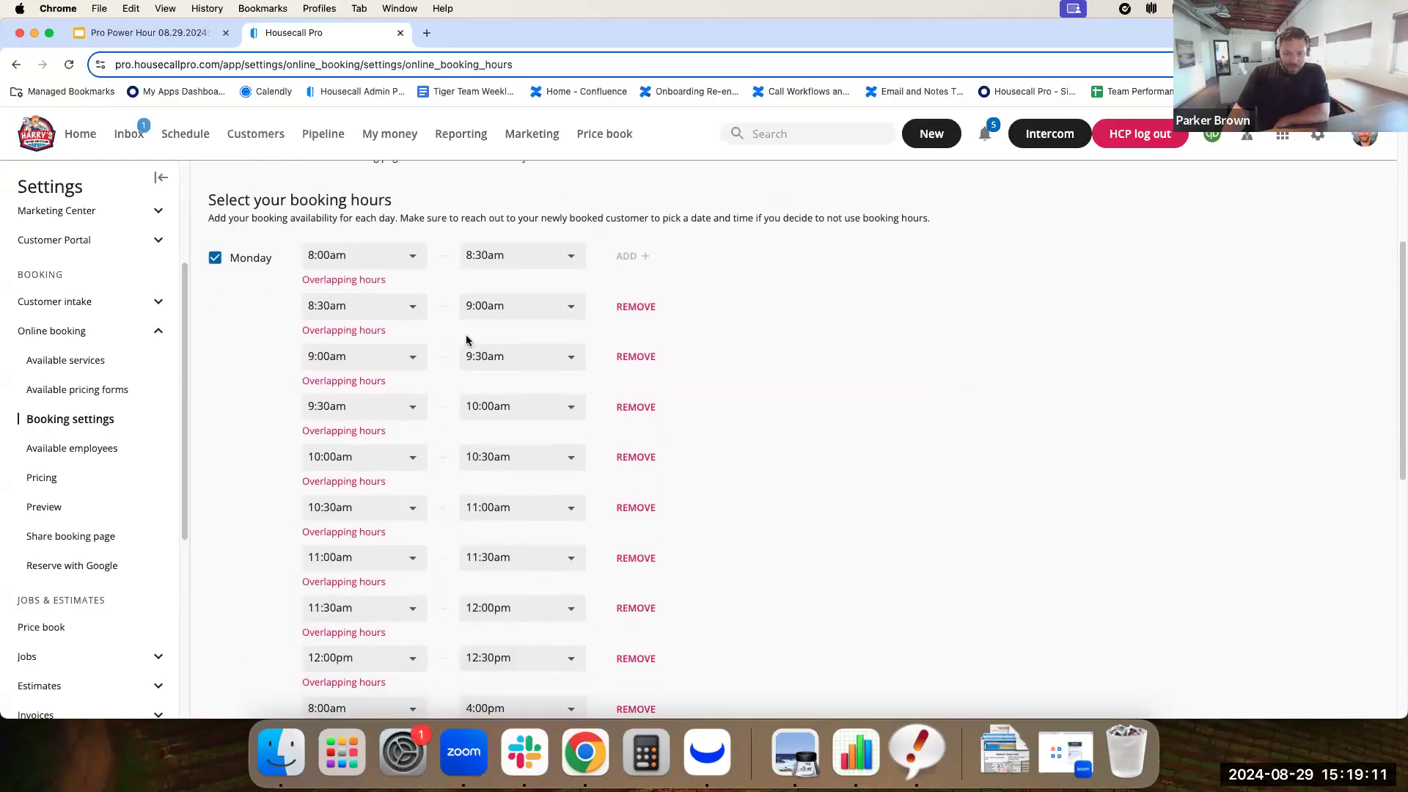
{"action": "scroll", "coordinate": [622, 540], "scroll_direction": "down", "scroll_amount": 12}
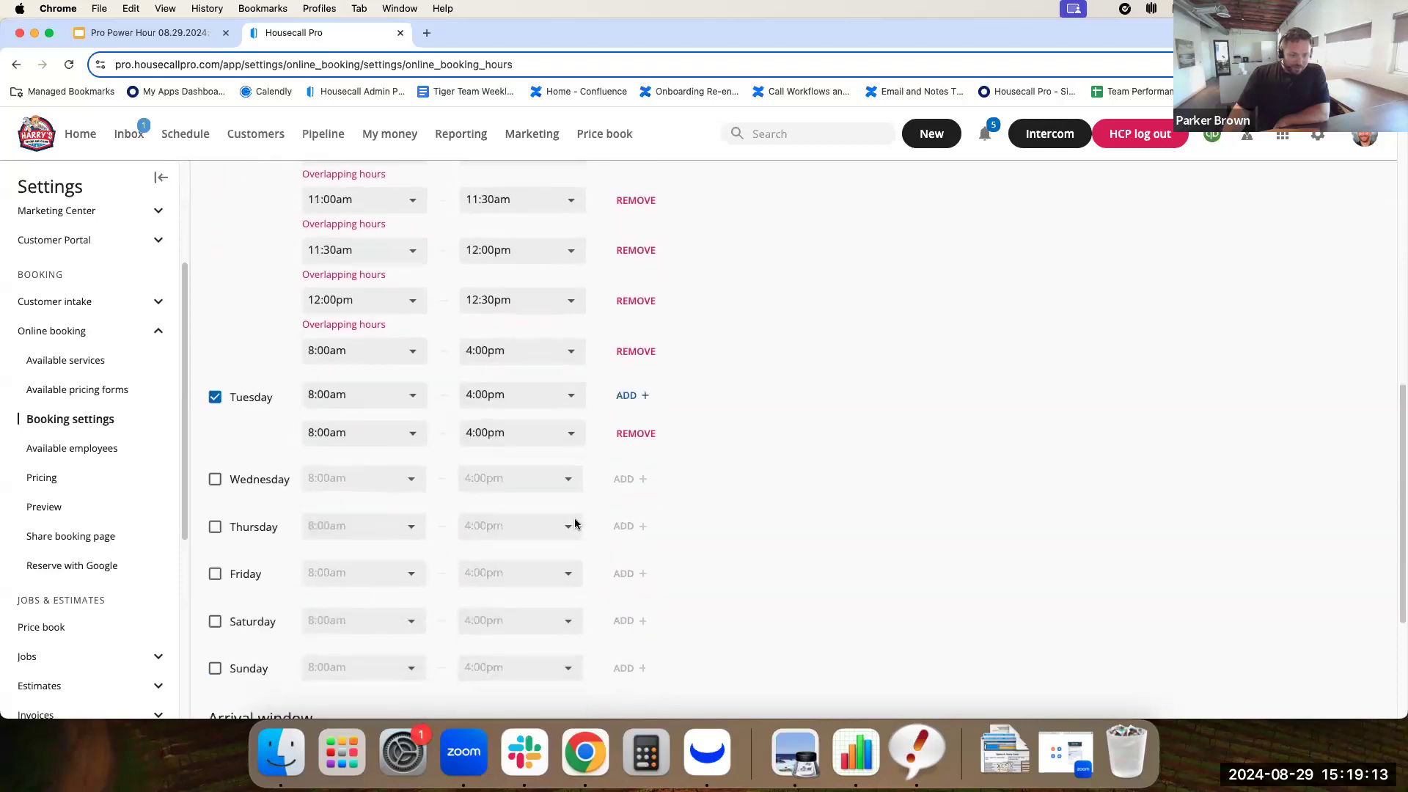
{"action": "scroll", "coordinate": [381, 393], "scroll_direction": "down", "scroll_amount": 3}
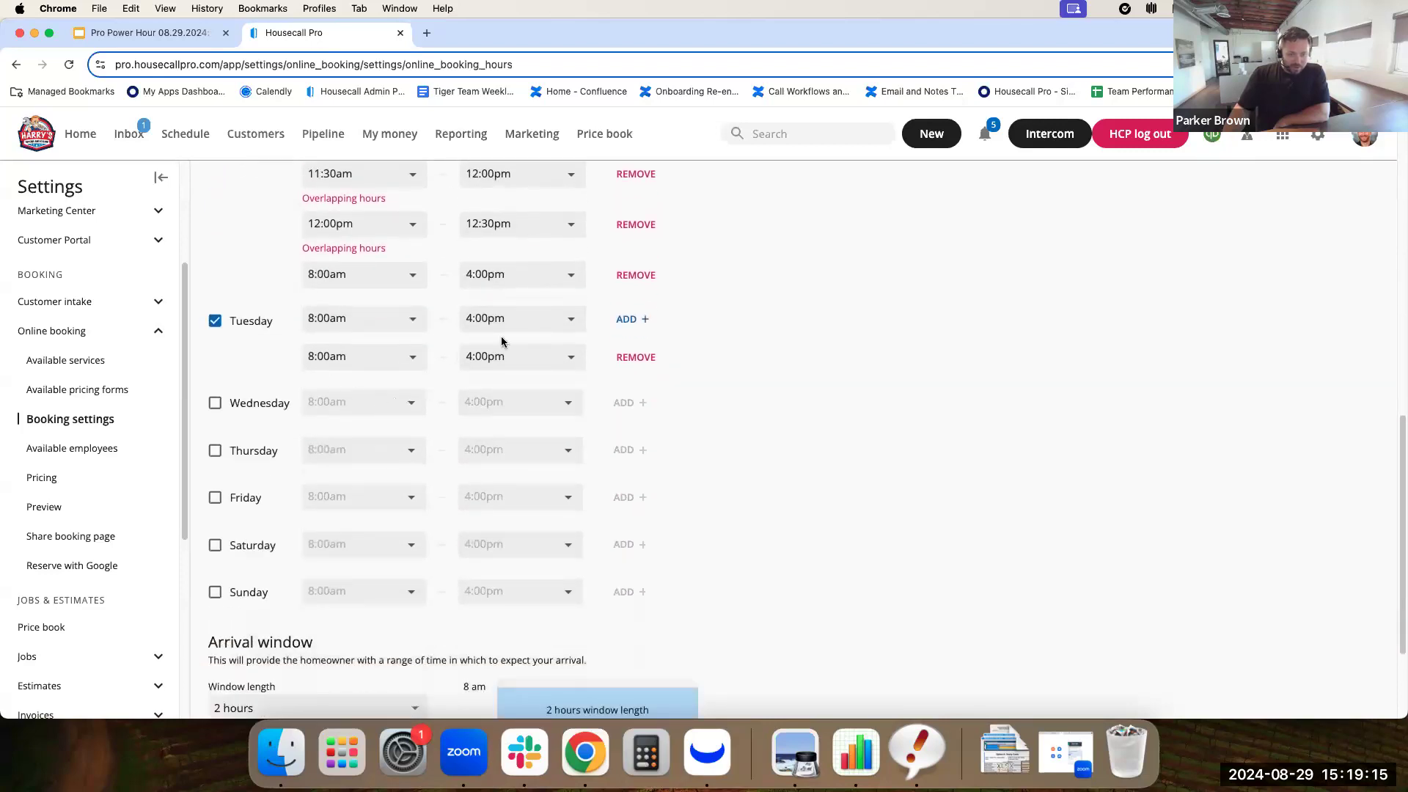
{"action": "left_click", "coordinate": [381, 366]}
{"action": "left_click", "coordinate": [634, 357]}
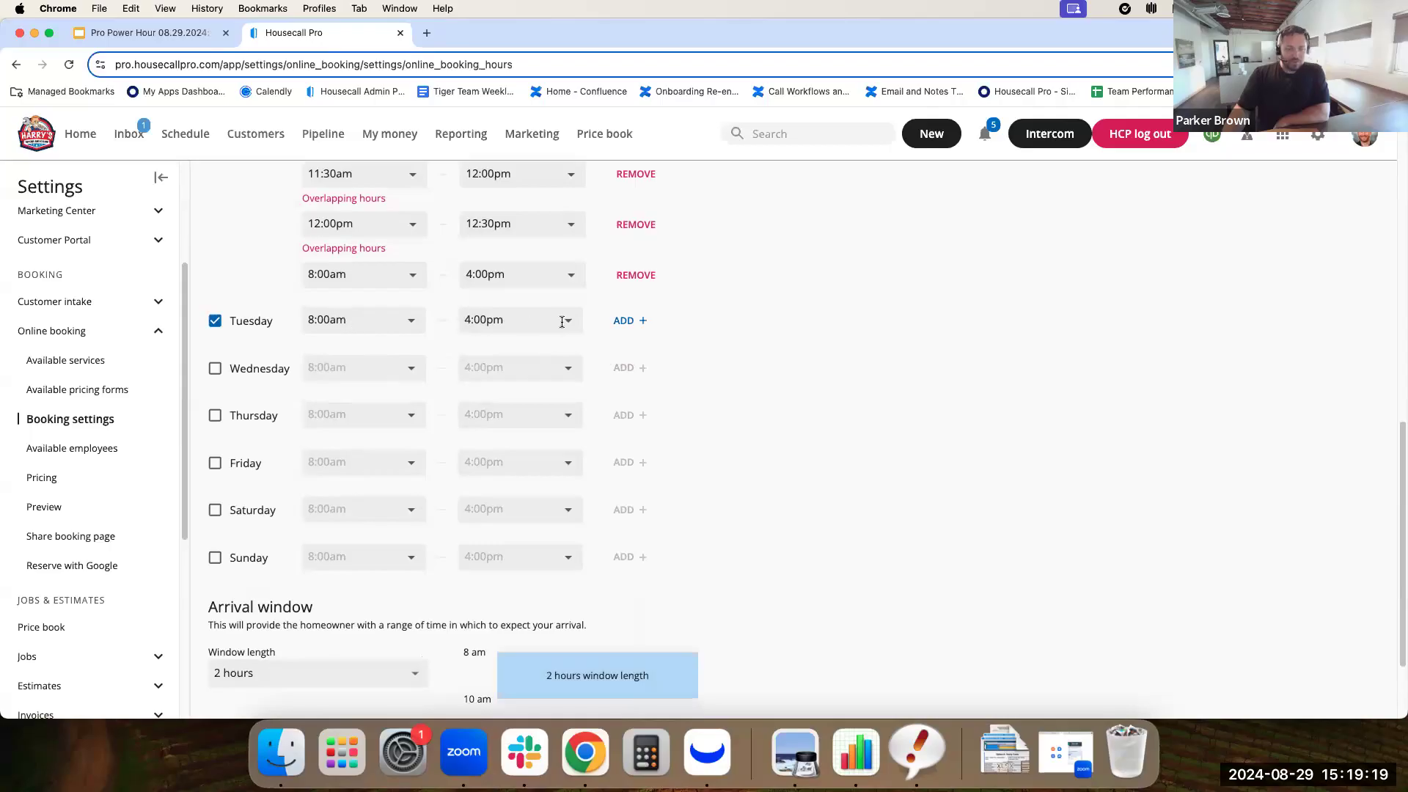
Step: Set the end time of Tuesday's booking hours to 11:00am
{"action": "scroll", "coordinate": [616, 367], "scroll_direction": "down", "scroll_amount": 4}
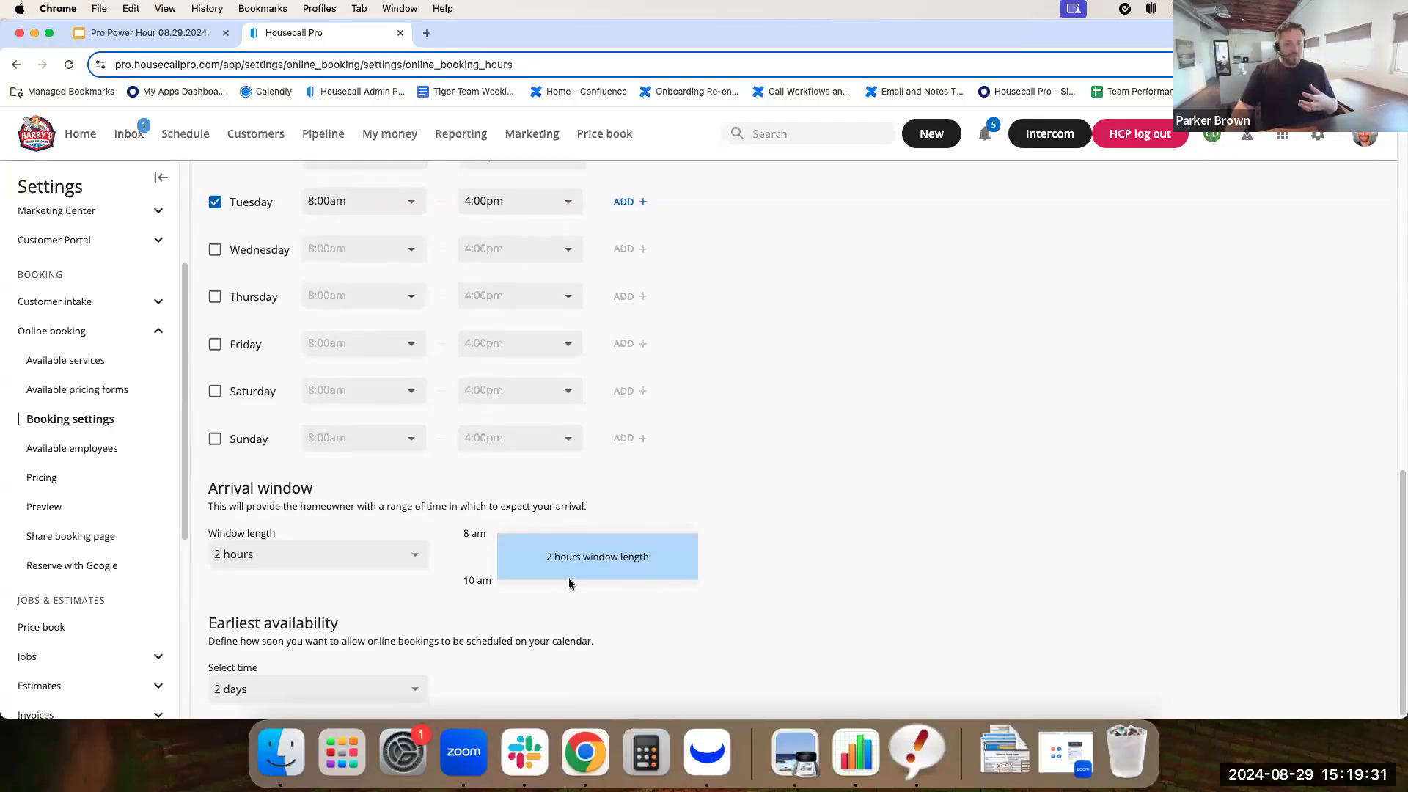
{"action": "scroll", "coordinate": [569, 585], "scroll_direction": "up", "scroll_amount": 3}
{"action": "scroll", "coordinate": [569, 584], "scroll_direction": "up", "scroll_amount": 4}
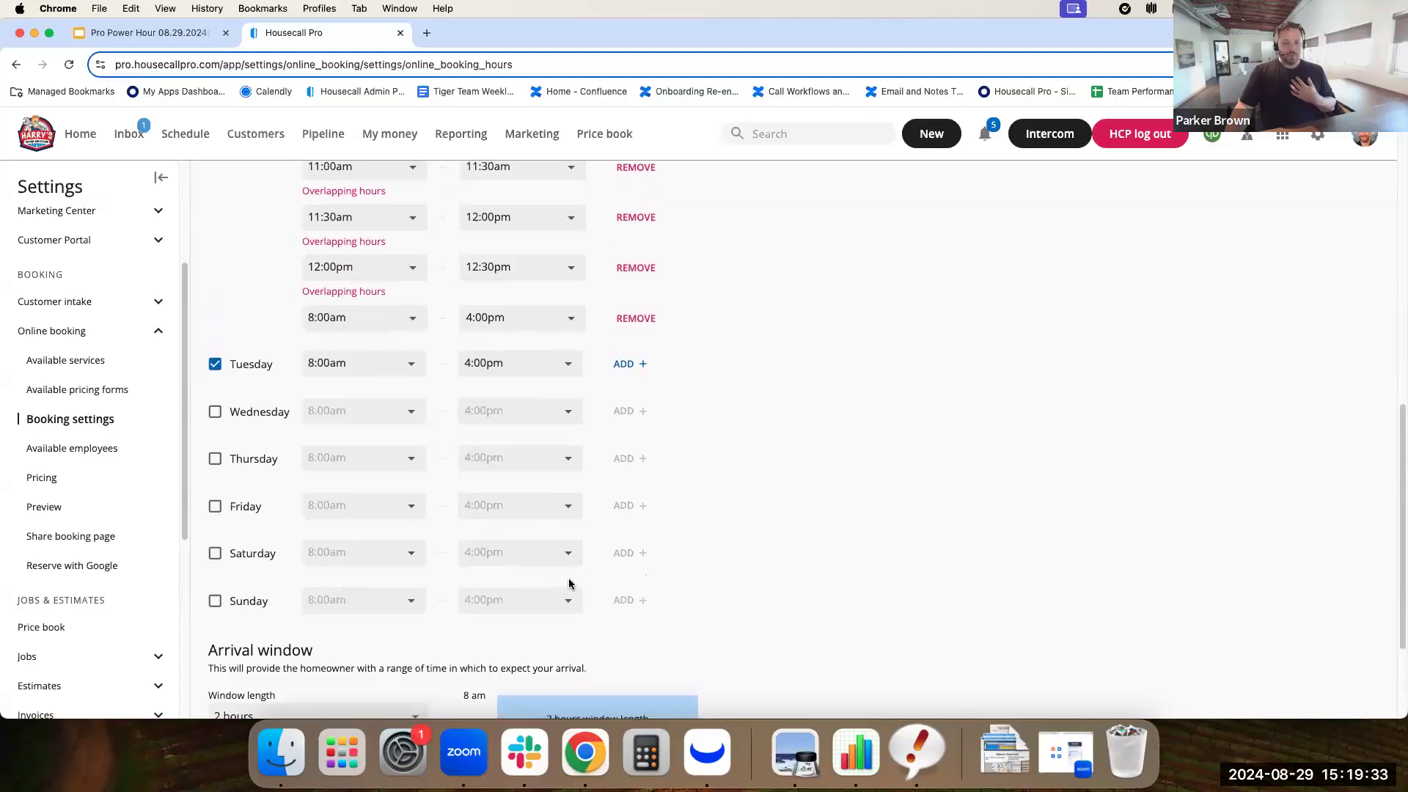
{"action": "scroll", "coordinate": [569, 583], "scroll_direction": "up", "scroll_amount": 3}
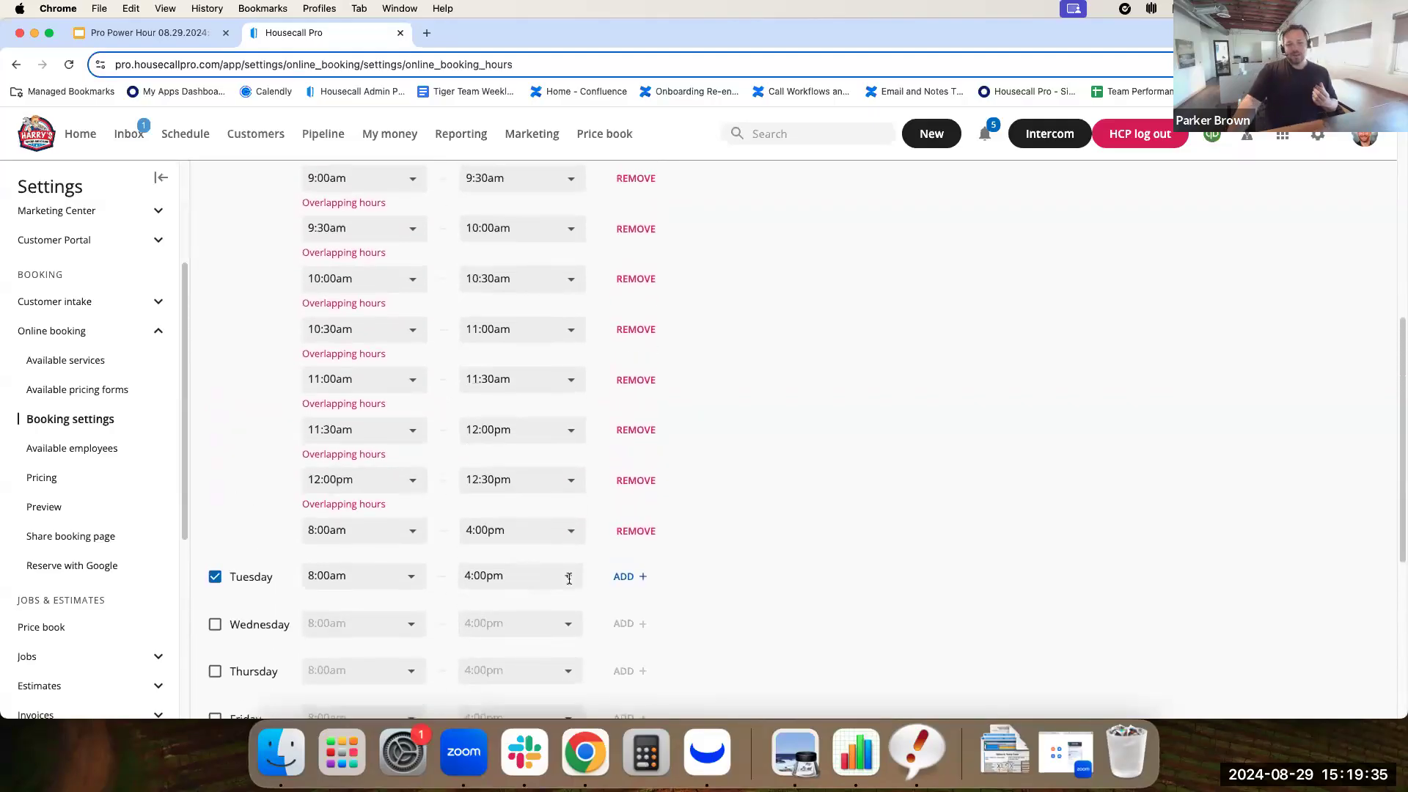
{"action": "scroll", "coordinate": [569, 583], "scroll_direction": "down", "scroll_amount": 4}
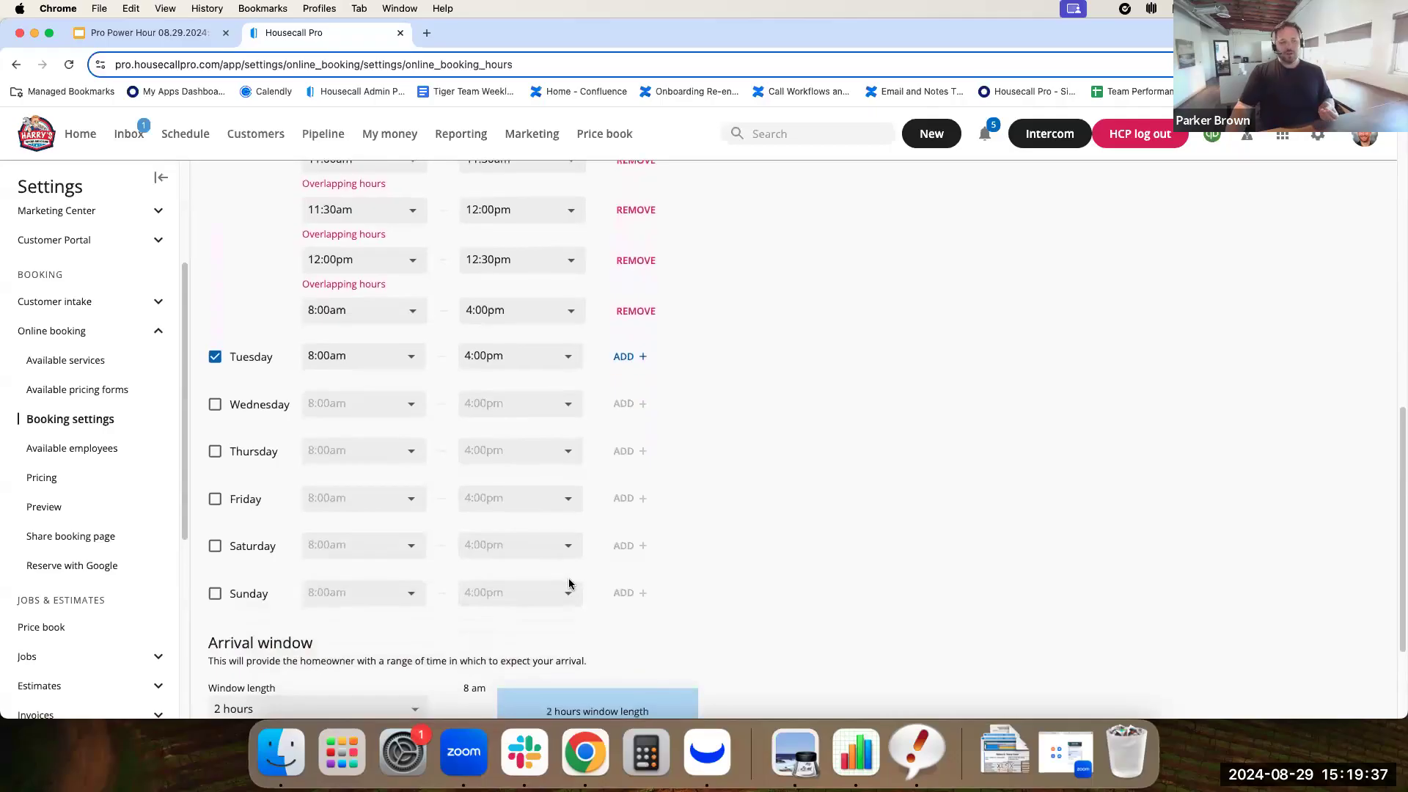
{"action": "left_click", "coordinate": [522, 356]}
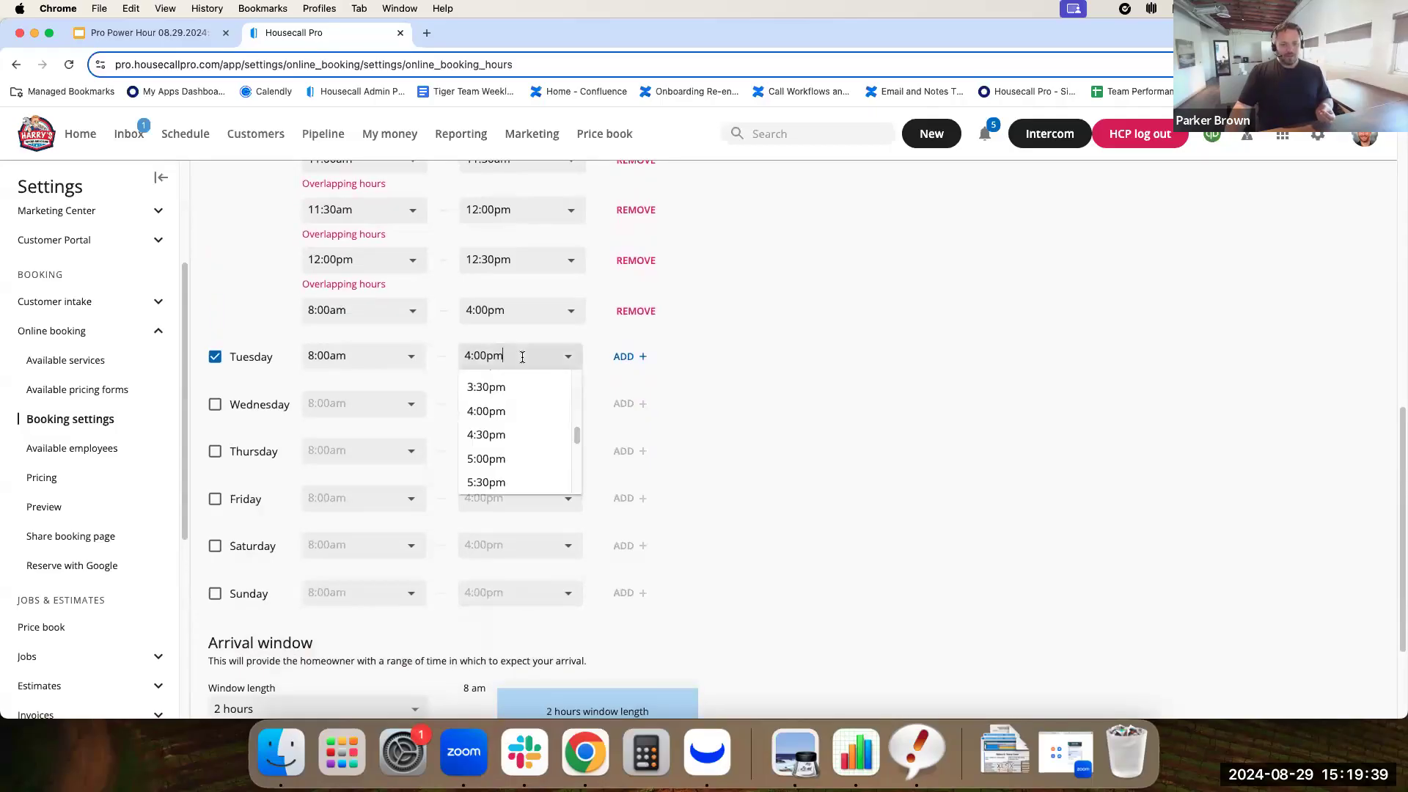
{"action": "scroll", "coordinate": [539, 413], "scroll_direction": "up", "scroll_amount": 5}
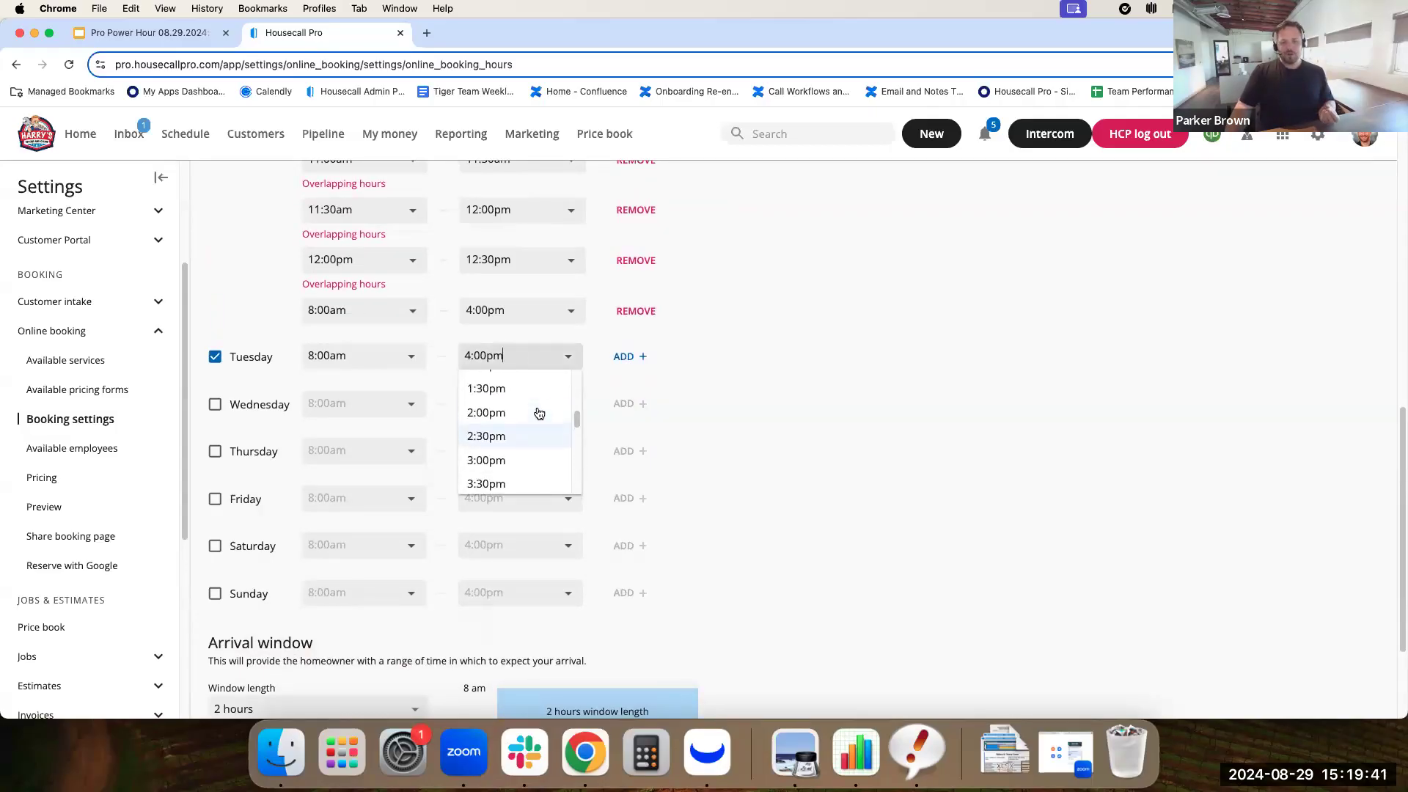
{"action": "scroll", "coordinate": [539, 413], "scroll_direction": "up", "scroll_amount": 3}
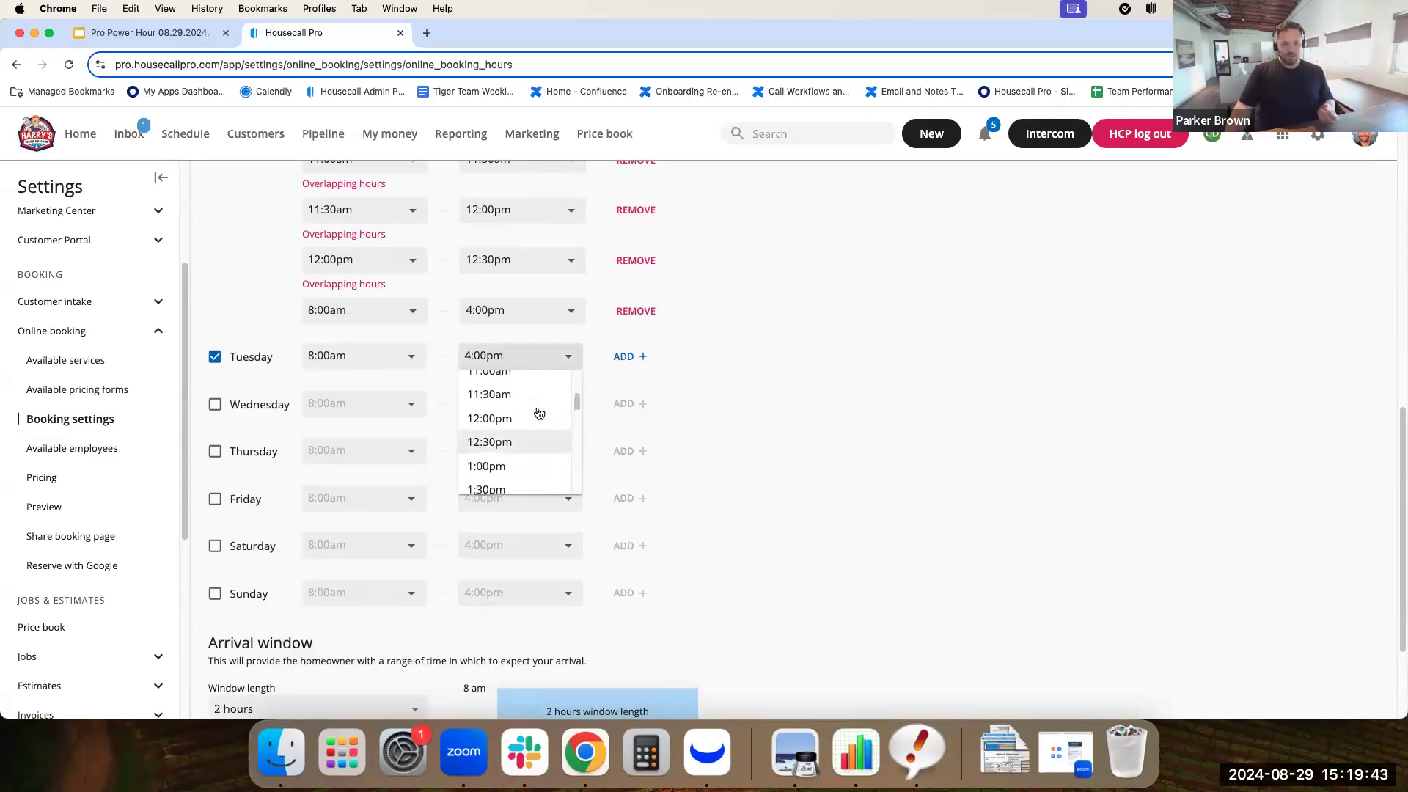
{"action": "left_click", "coordinate": [516, 376]}
Step: Add a second Tuesday booking slot running from 1:00pm to 3:00pm
{"action": "left_click", "coordinate": [625, 356]}
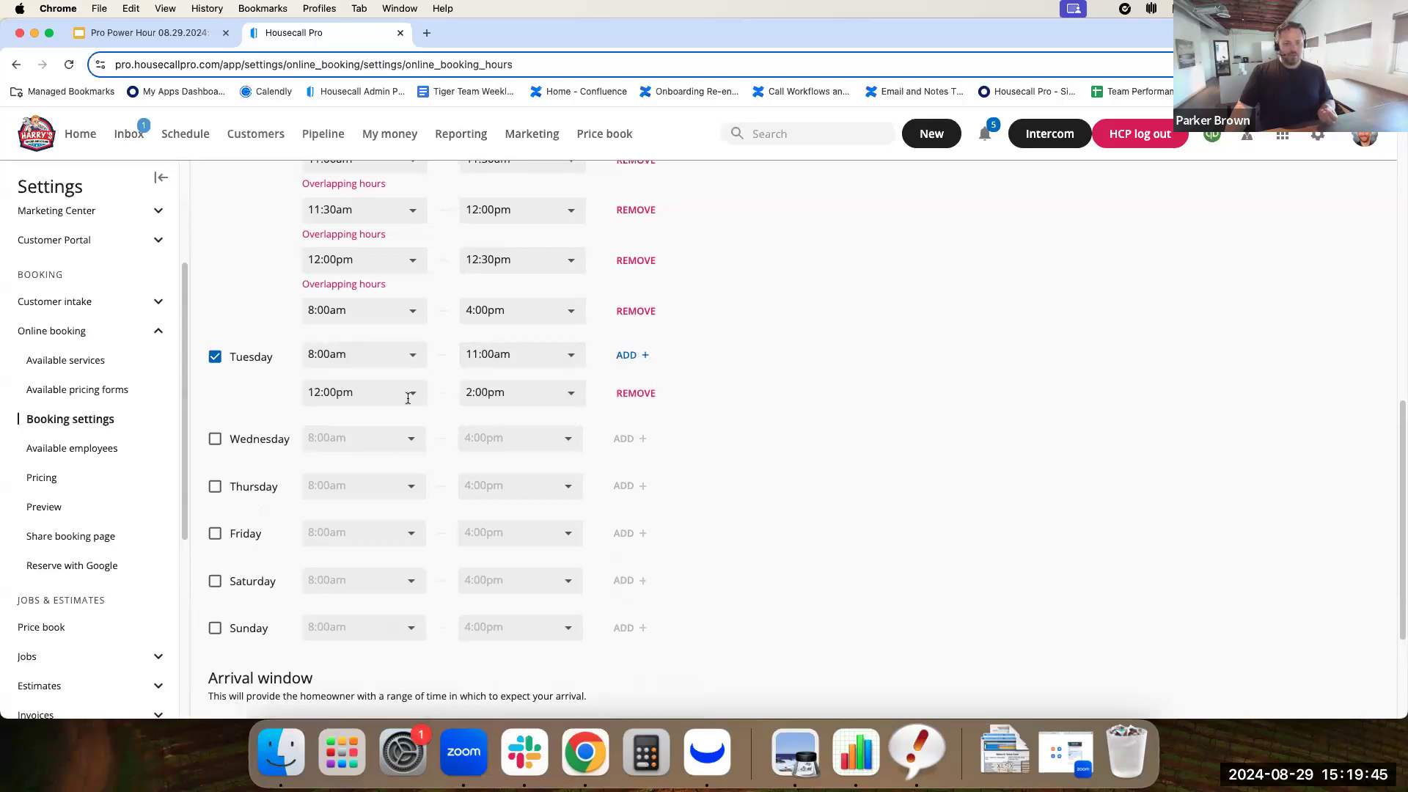
{"action": "left_click", "coordinate": [408, 393]}
{"action": "left_click", "coordinate": [371, 495]}
{"action": "left_click", "coordinate": [533, 394]}
{"action": "left_click", "coordinate": [526, 490]}
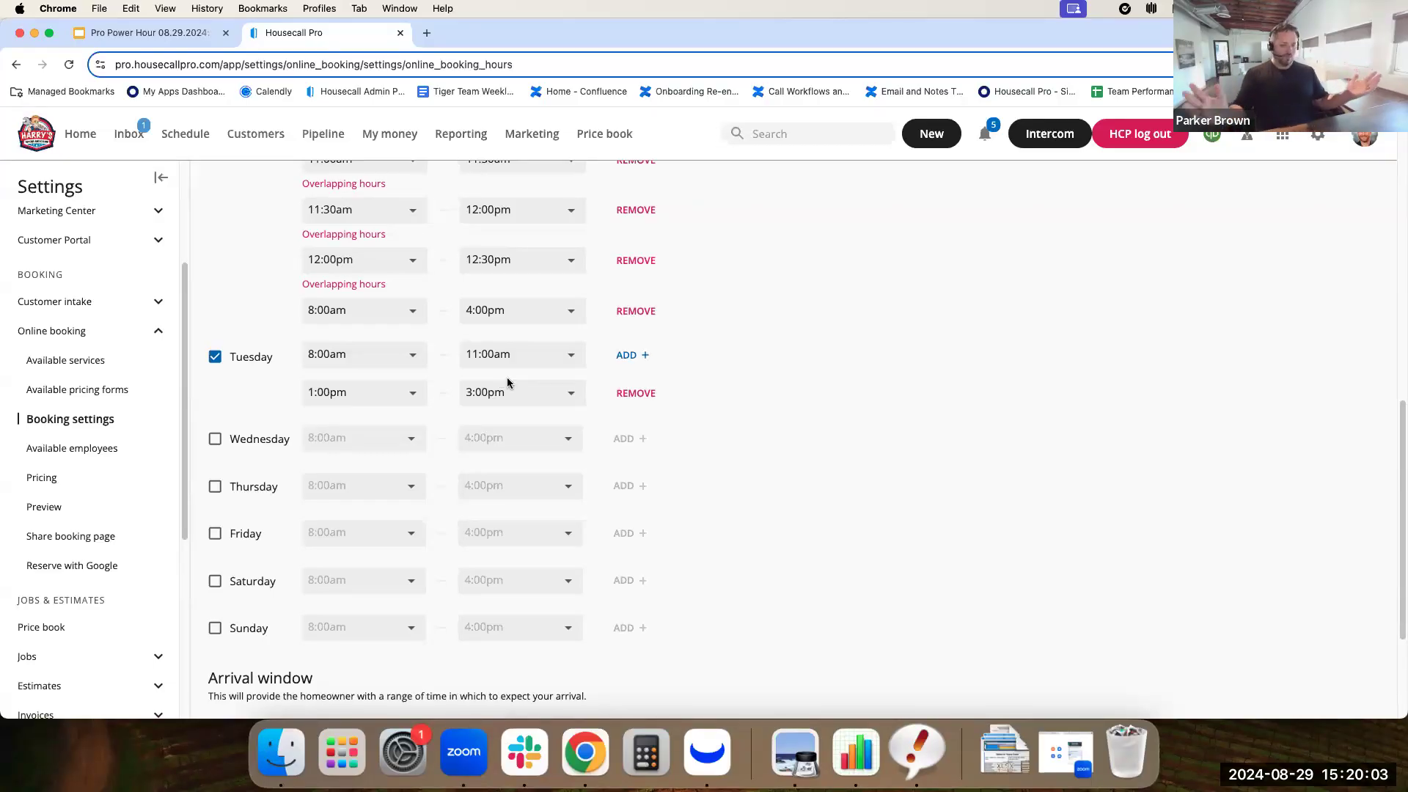
{"action": "scroll", "coordinate": [512, 444], "scroll_direction": "down", "scroll_amount": 5}
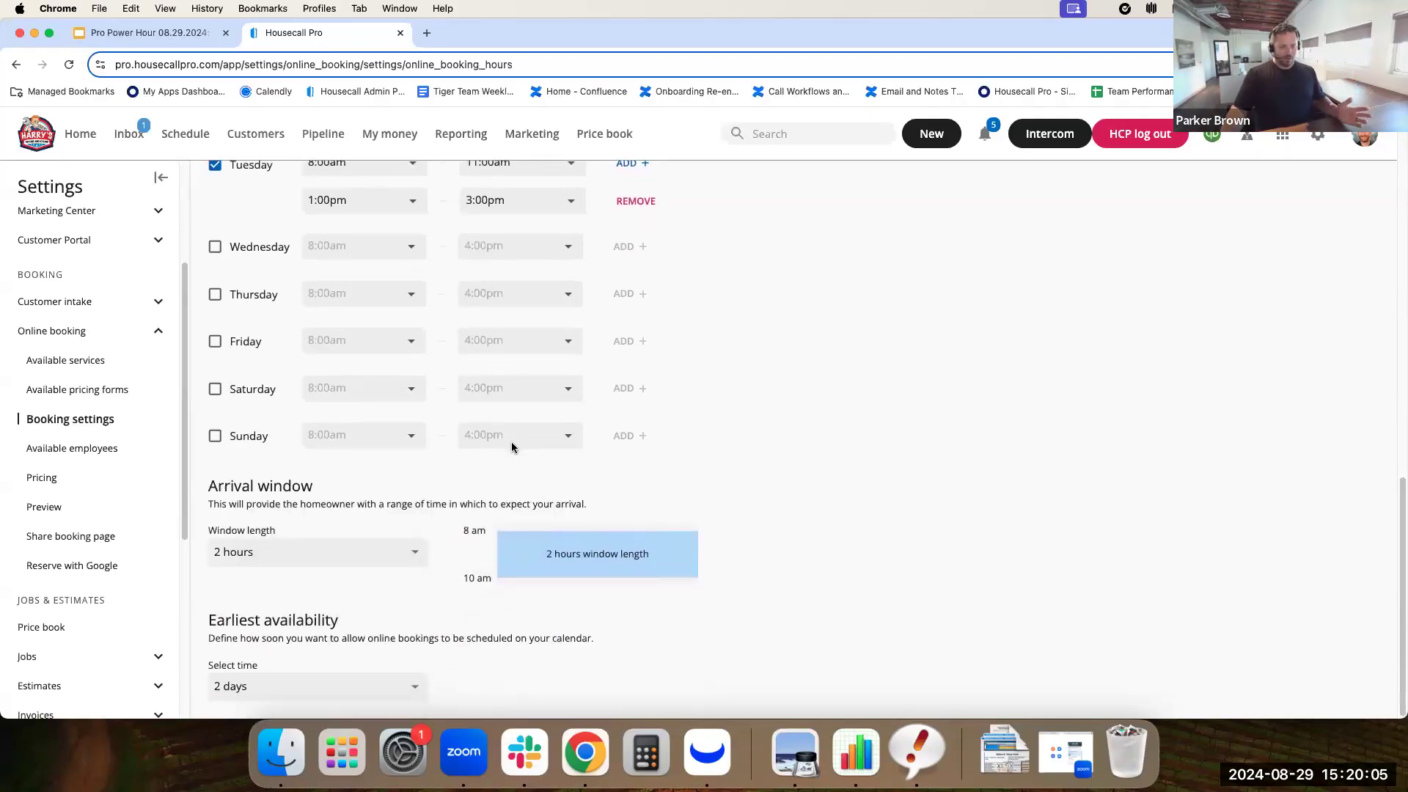
{"action": "scroll", "coordinate": [512, 445], "scroll_direction": "up", "scroll_amount": 7}
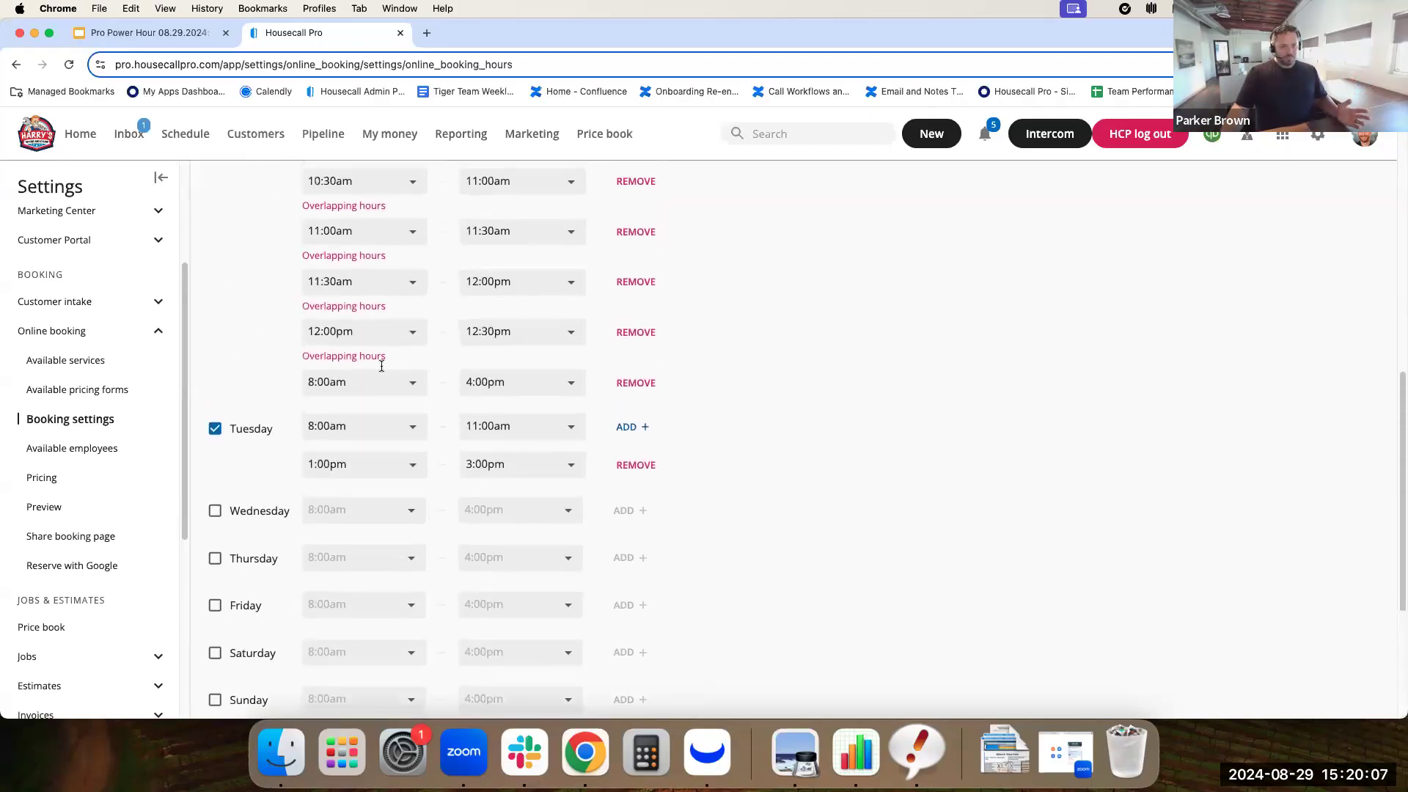
{"action": "scroll", "coordinate": [485, 470], "scroll_direction": "down", "scroll_amount": 2}
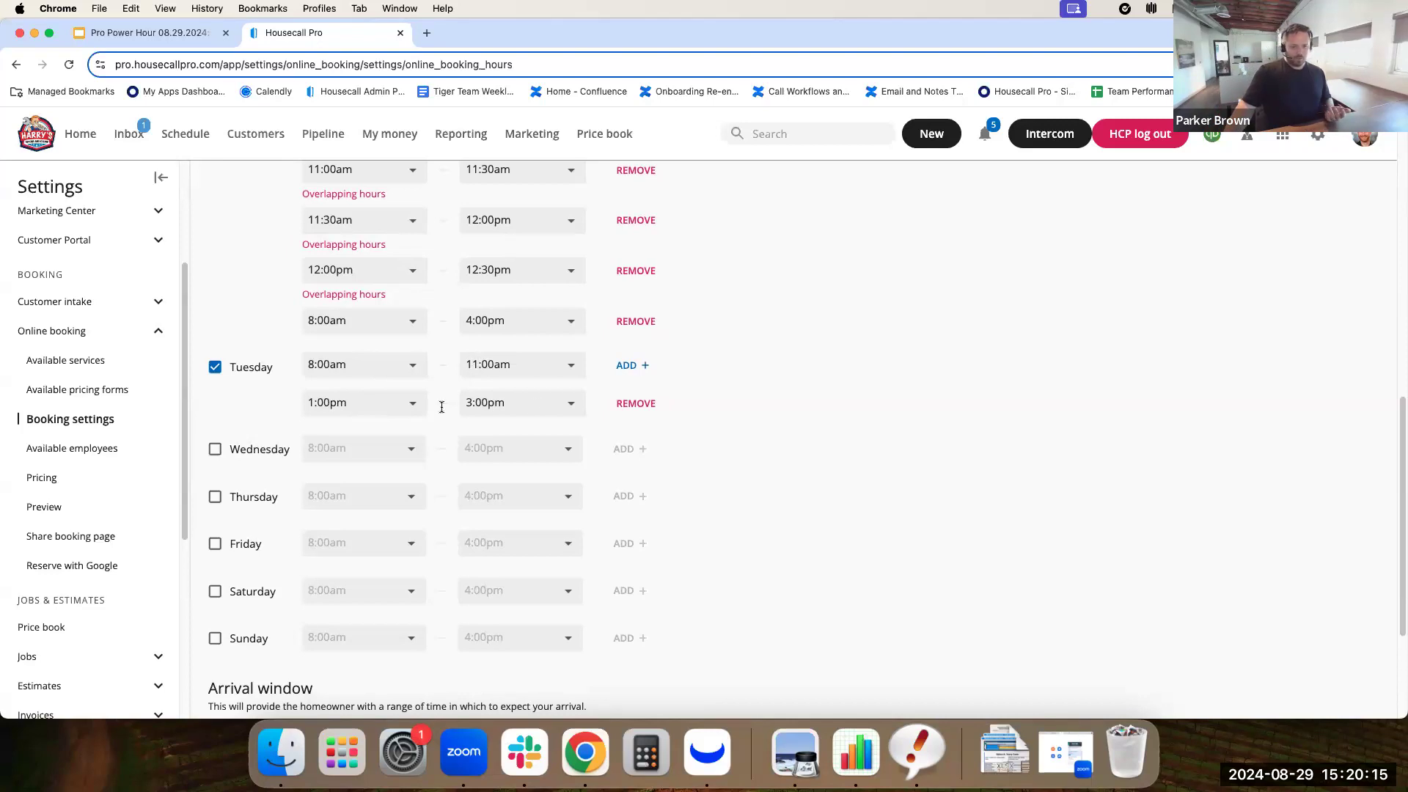
Step: In the available employees settings, disable online booking for the third through sixth listed employees and re-enable it for the fifth and sixth
{"action": "left_click", "coordinate": [108, 454]}
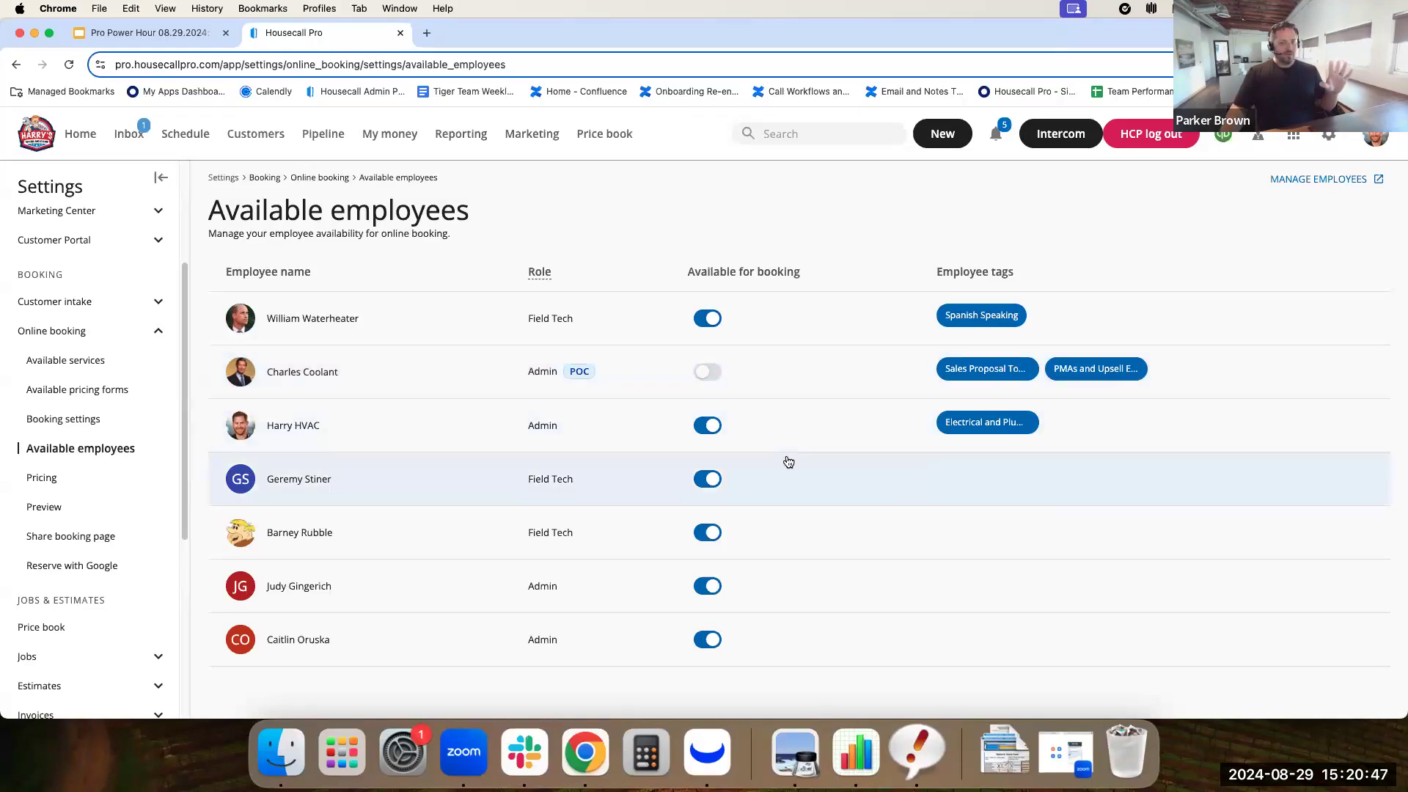
{"action": "left_click", "coordinate": [707, 425]}
{"action": "left_click", "coordinate": [708, 479]}
{"action": "left_click", "coordinate": [709, 533]}
{"action": "left_click", "coordinate": [709, 587]}
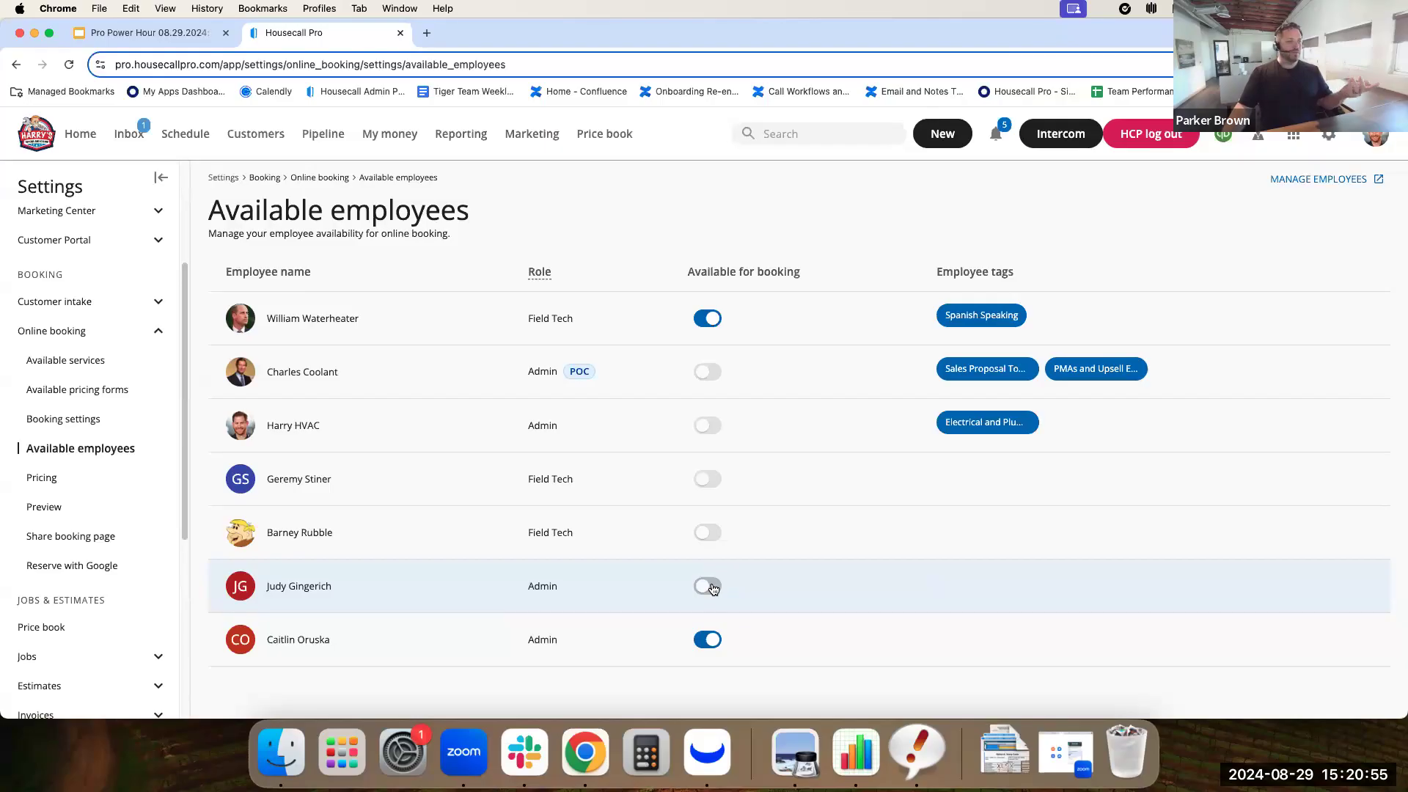
{"action": "left_click", "coordinate": [709, 587]}
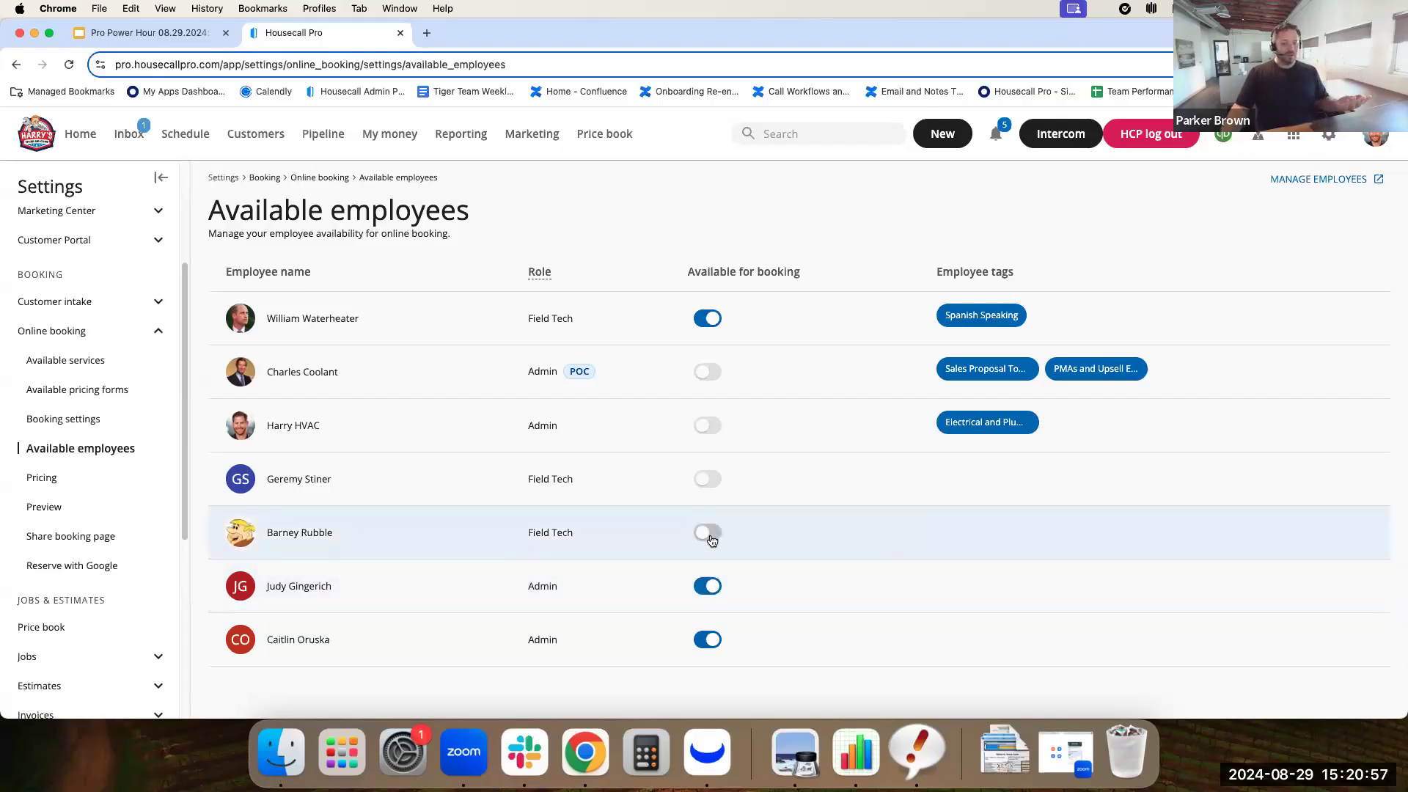
{"action": "left_click", "coordinate": [709, 535]}
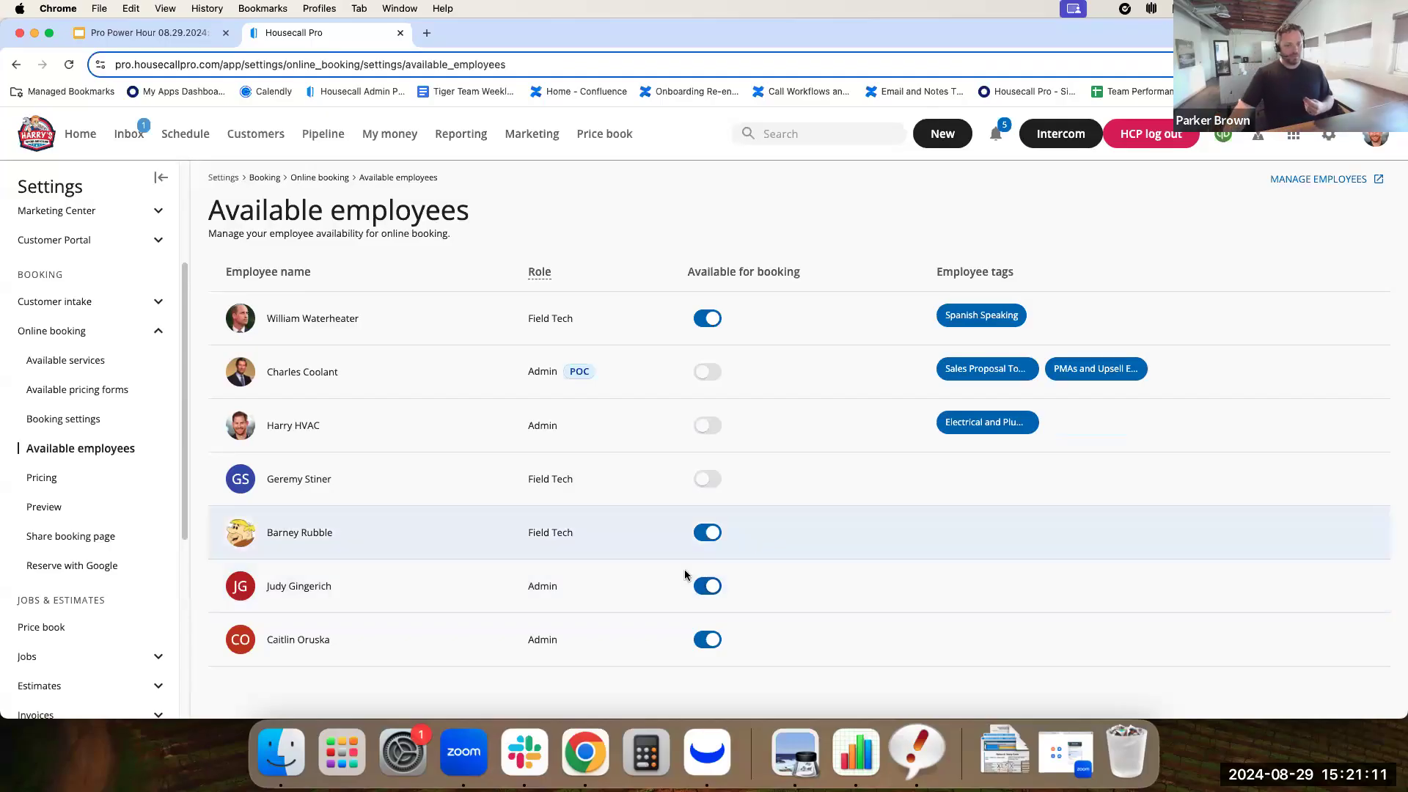
Step: In the booking settings, set the earliest availability for online bookings to 1 day
{"action": "left_click", "coordinate": [84, 426]}
{"action": "scroll", "coordinate": [456, 530], "scroll_direction": "down", "scroll_amount": 10}
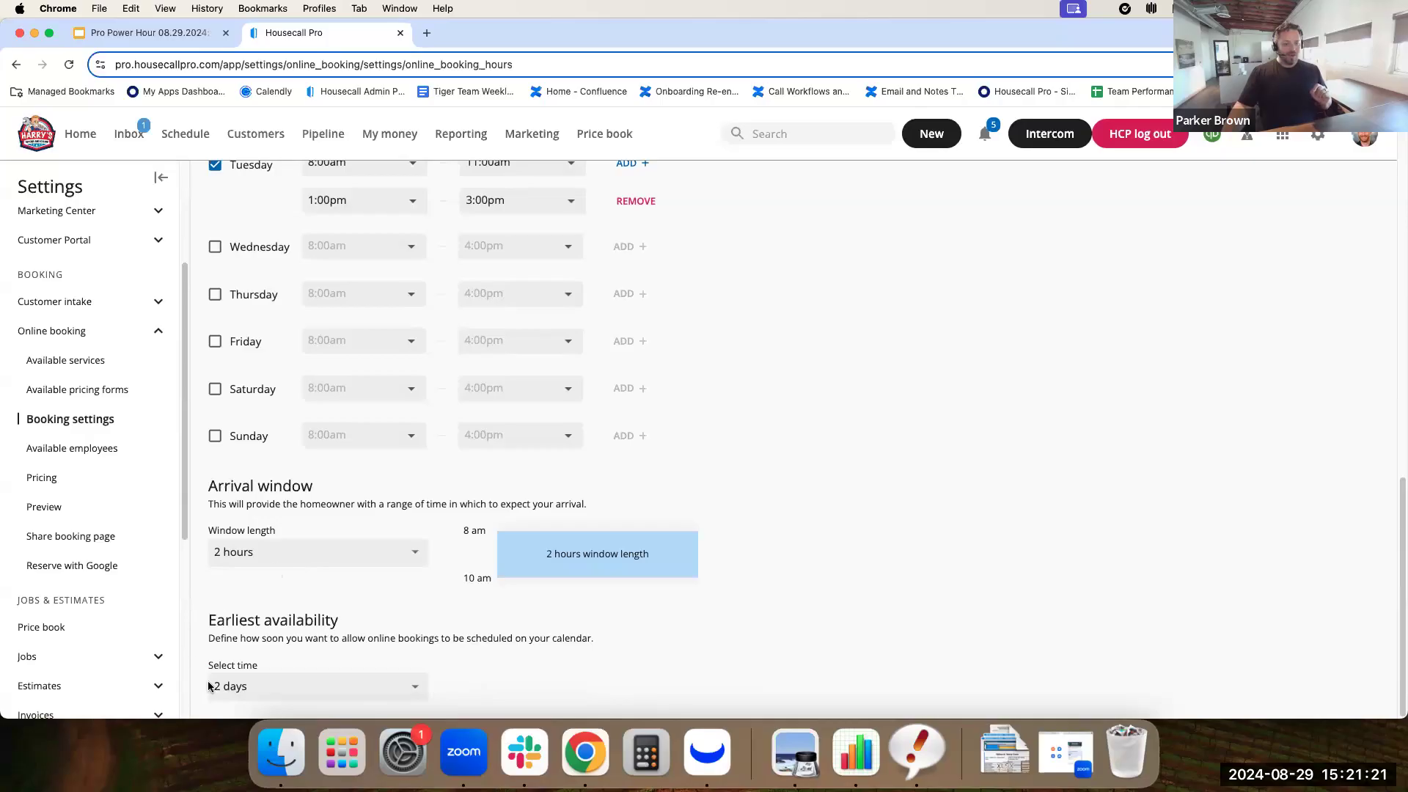
{"action": "left_click", "coordinate": [403, 684]}
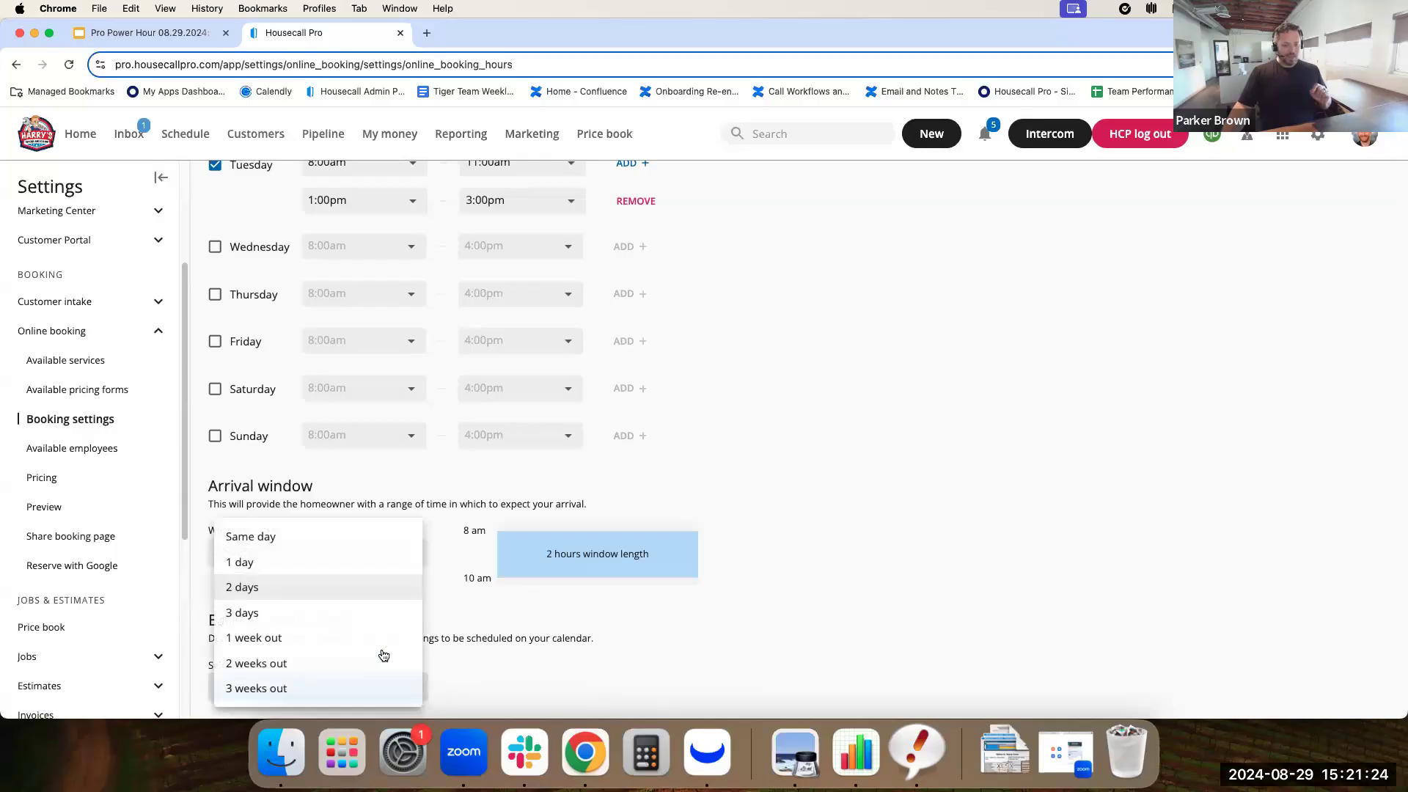
{"action": "left_click", "coordinate": [356, 570]}
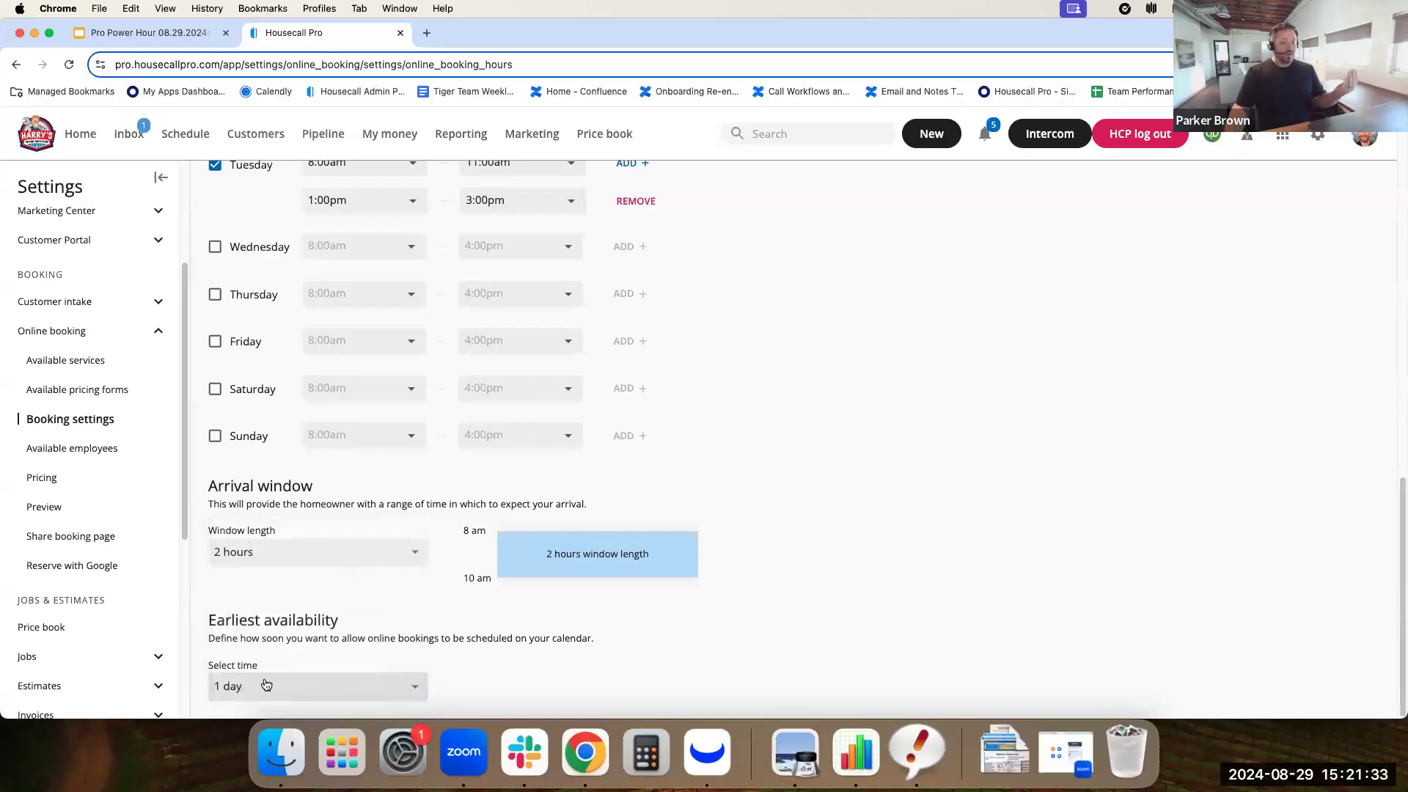
Step: Try Same day as the earliest availability and return the setting to 1 day
{"action": "left_click", "coordinate": [317, 695]}
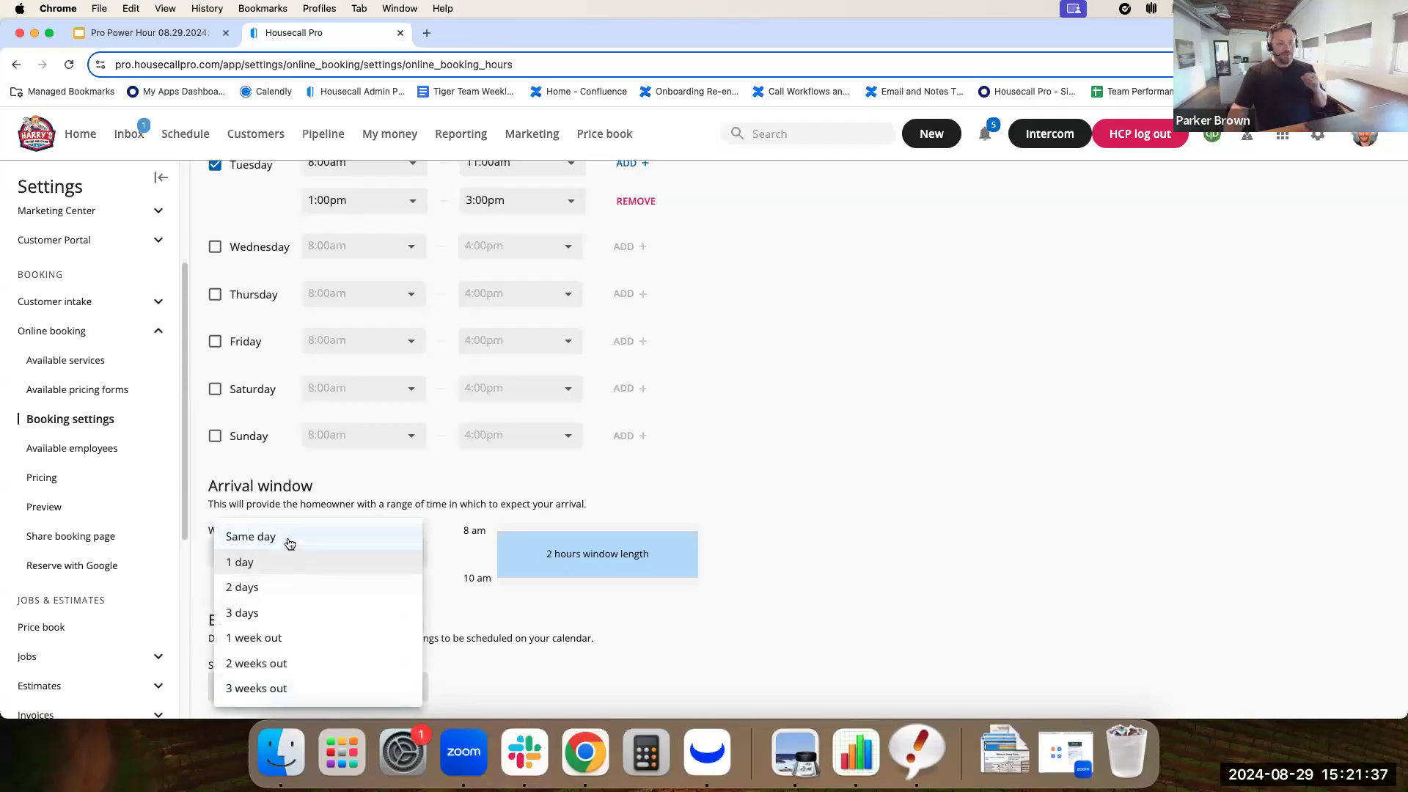
{"action": "left_click", "coordinate": [290, 544]}
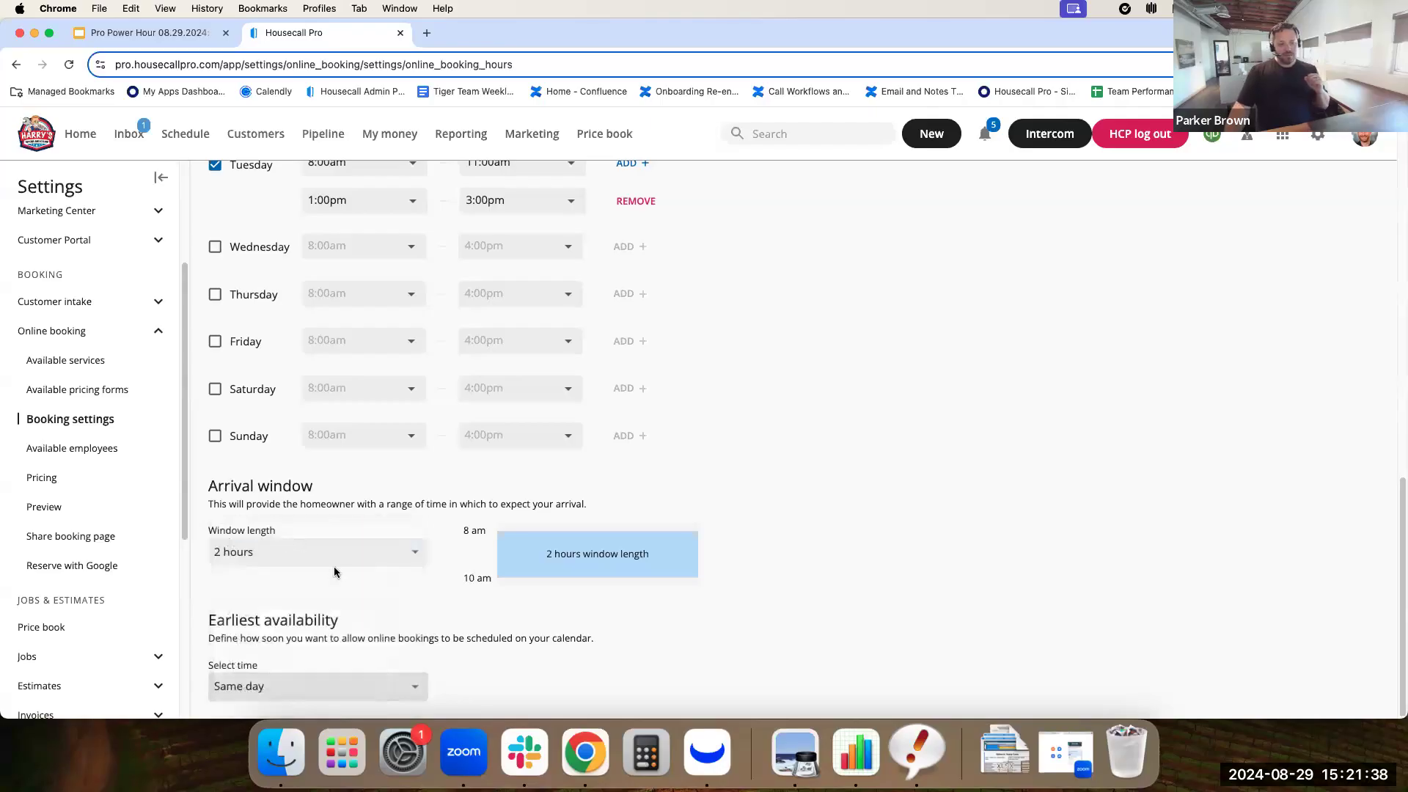
{"action": "left_click", "coordinate": [346, 684]}
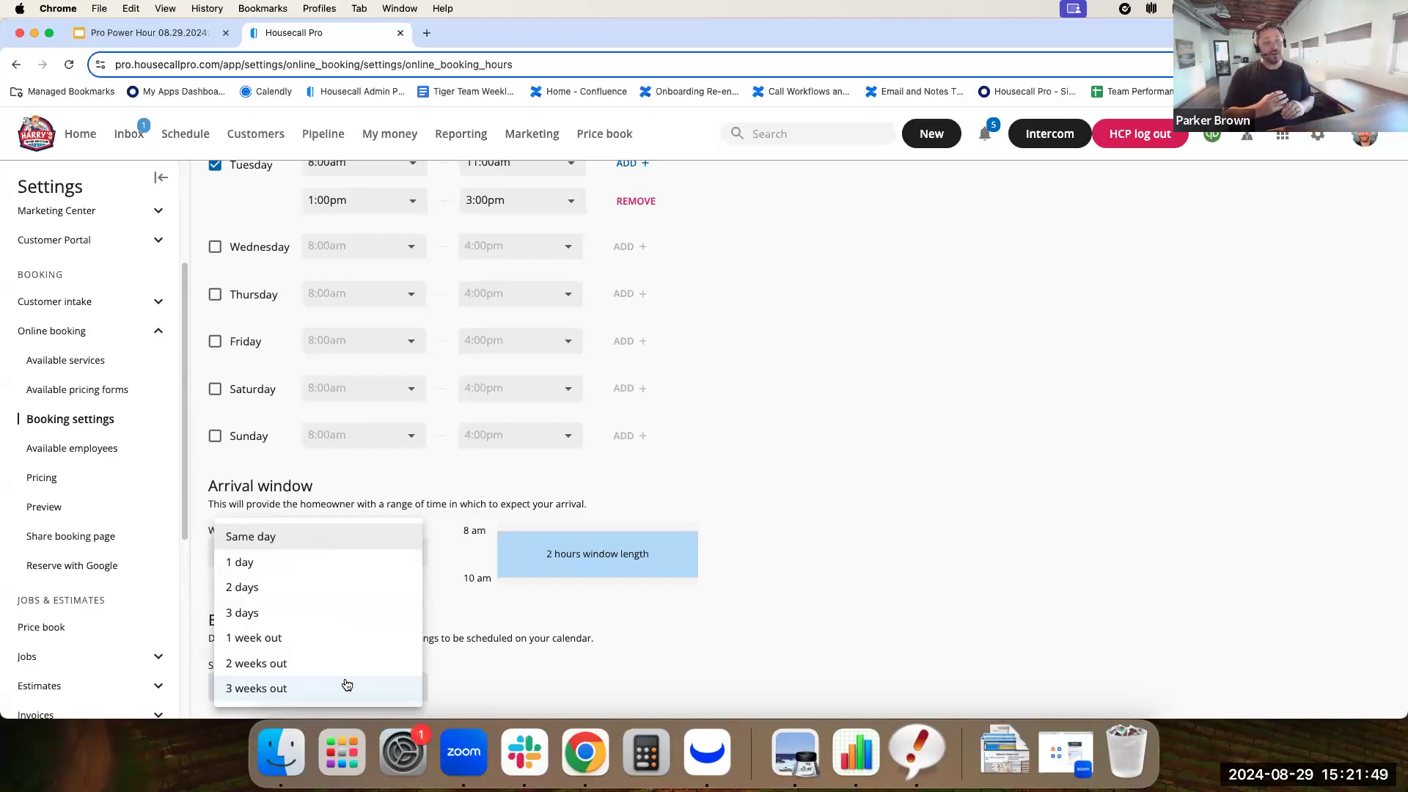
{"action": "left_click", "coordinate": [303, 562]}
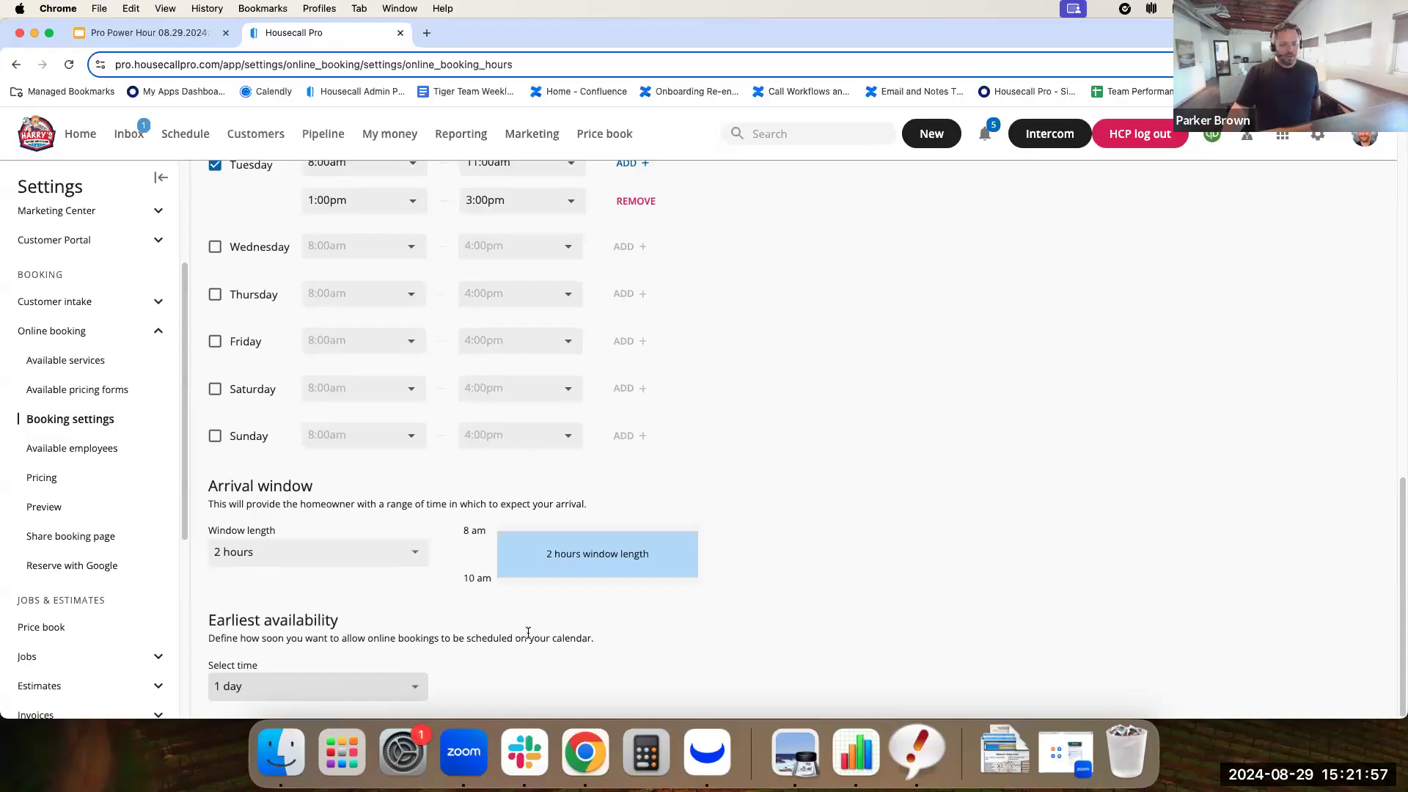
Step: Look at the Share booking page settings and the Pricing options for showing or hiding service prices
{"action": "scroll", "coordinate": [161, 552], "scroll_direction": "down", "scroll_amount": 5}
{"action": "scroll", "coordinate": [161, 551], "scroll_direction": "up", "scroll_amount": 3}
{"action": "left_click", "coordinate": [80, 435]}
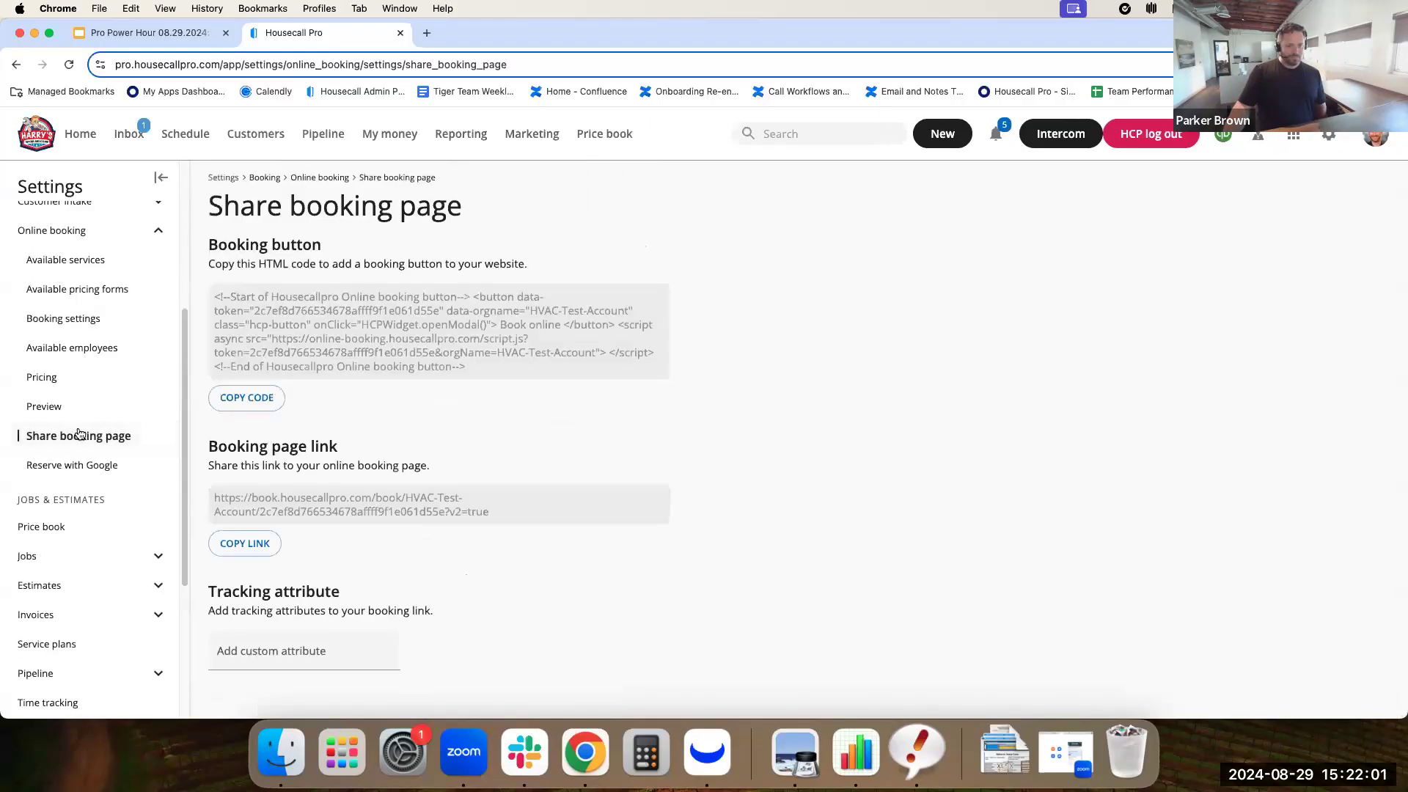
{"action": "left_click", "coordinate": [46, 377]}
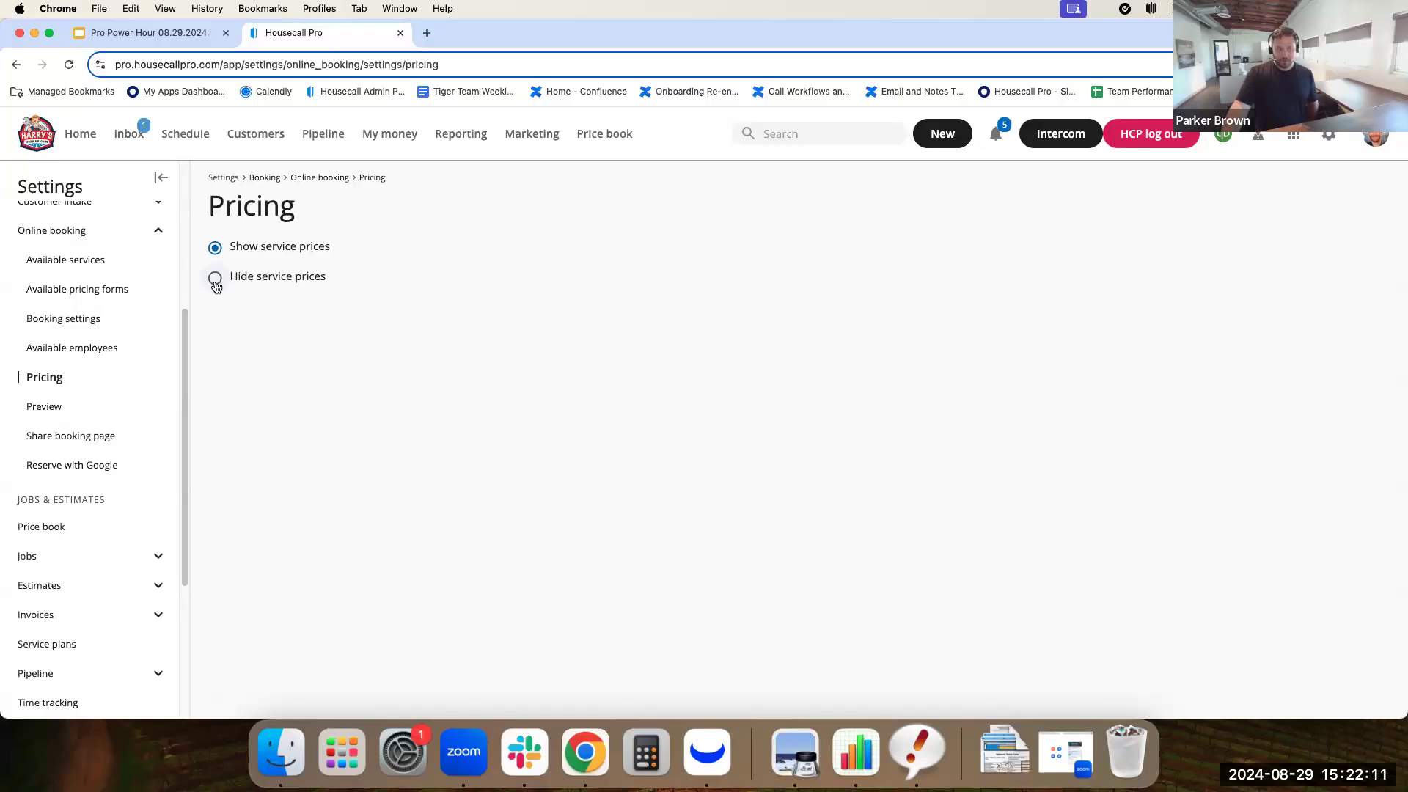
Step: Preview the online booking page and add the South County- 92115, 92118, 92109 service to a sample booking
{"action": "left_click", "coordinate": [42, 409]}
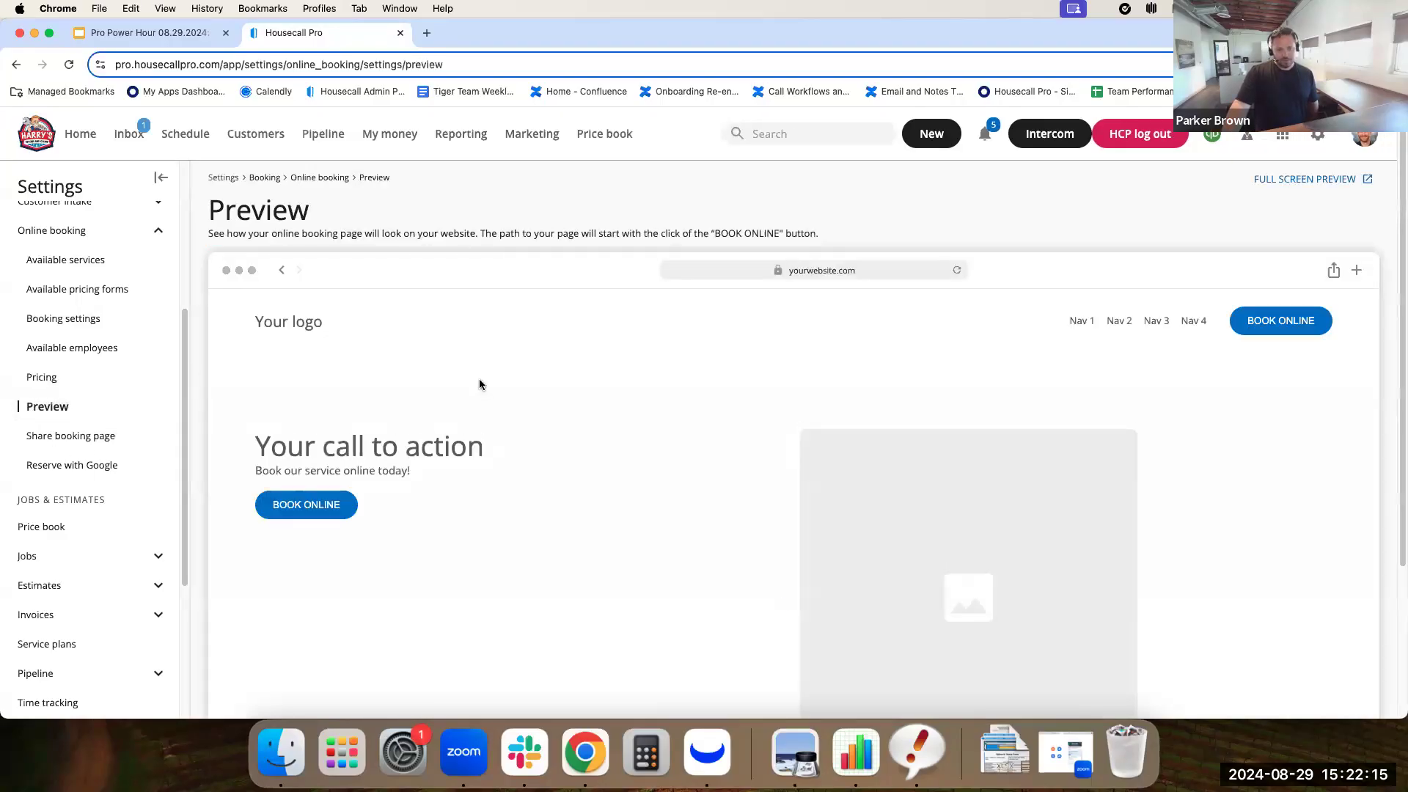
{"action": "scroll", "coordinate": [645, 416], "scroll_direction": "down", "scroll_amount": 3}
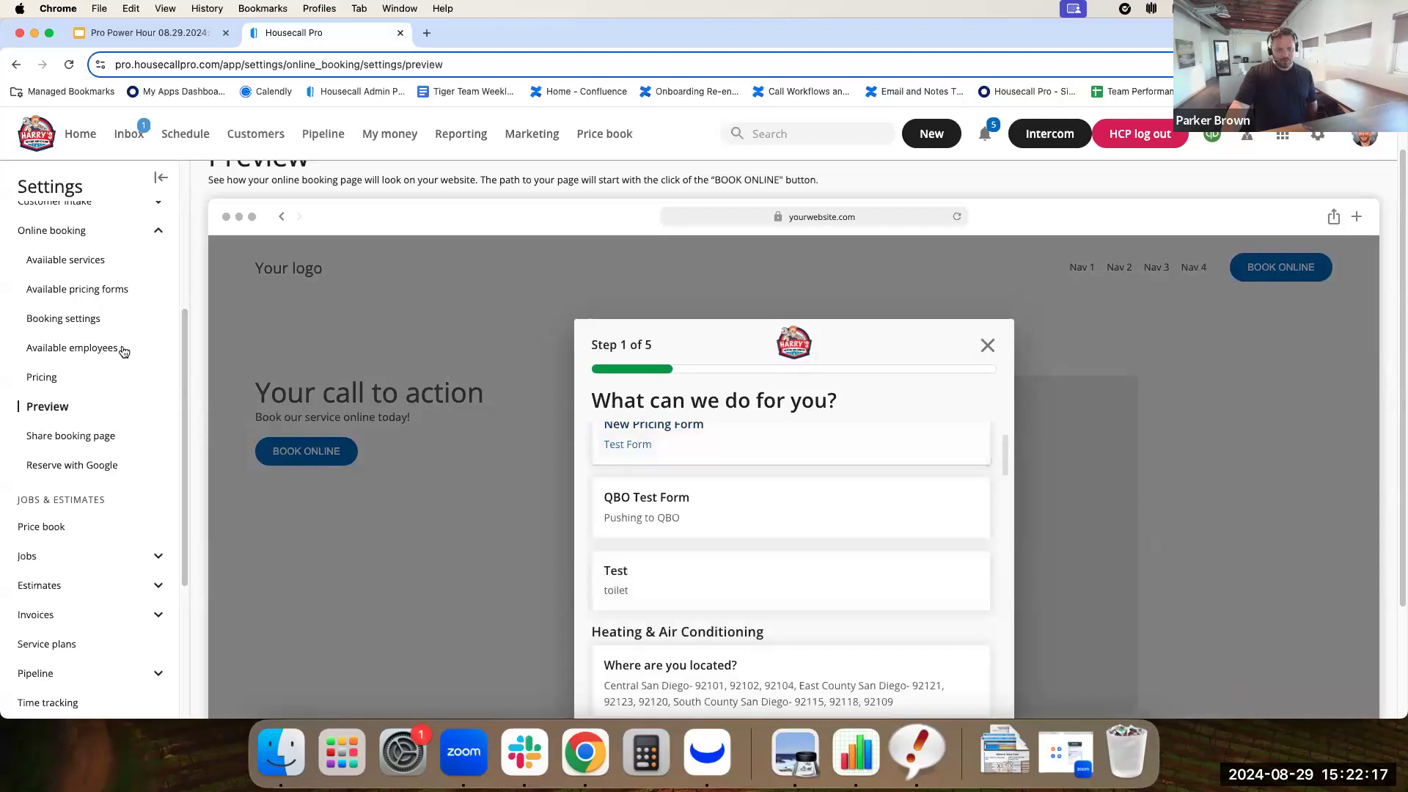
{"action": "scroll", "coordinate": [738, 436], "scroll_direction": "down", "scroll_amount": 3}
{"action": "scroll", "coordinate": [685, 557], "scroll_direction": "down", "scroll_amount": 4}
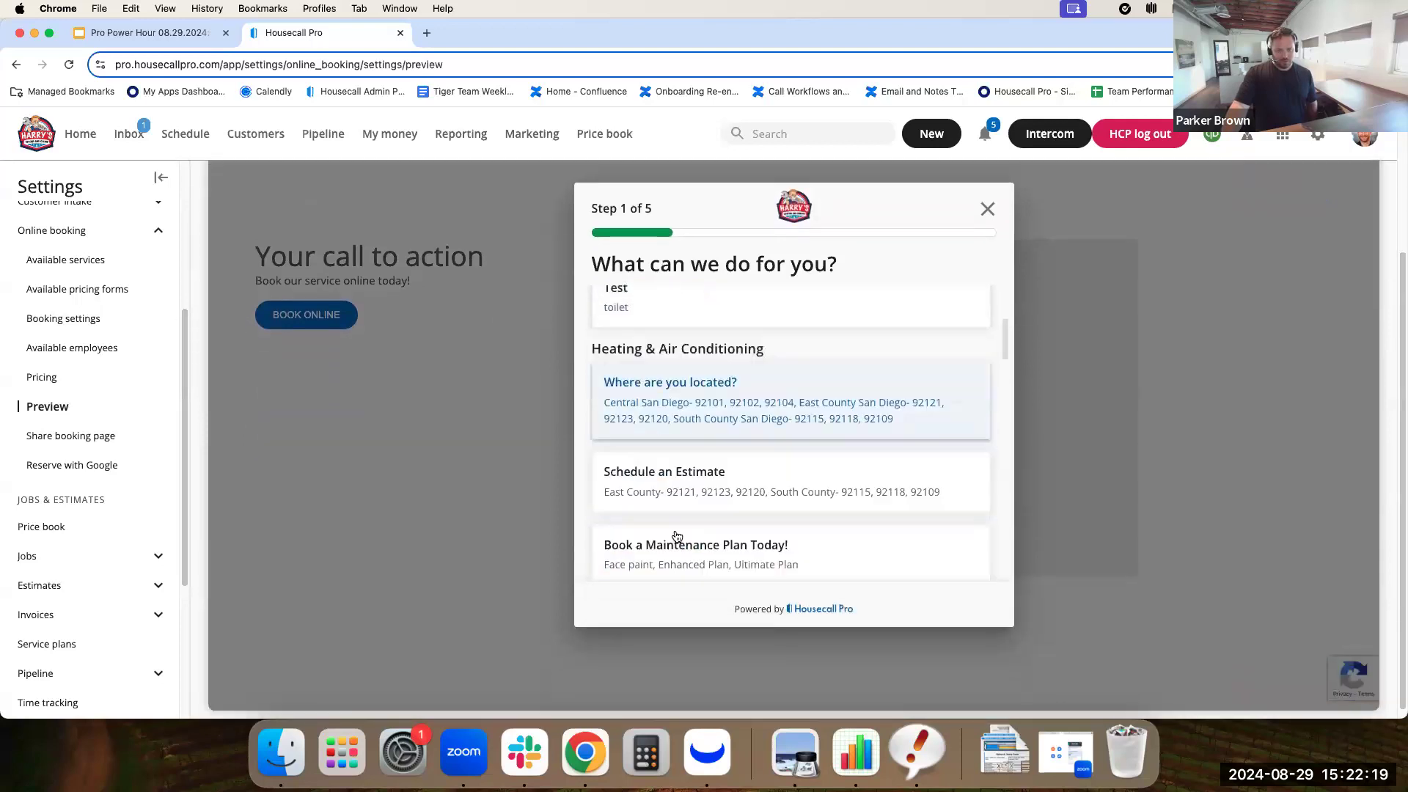
{"action": "left_click", "coordinate": [672, 450]}
{"action": "left_click", "coordinate": [698, 478]}
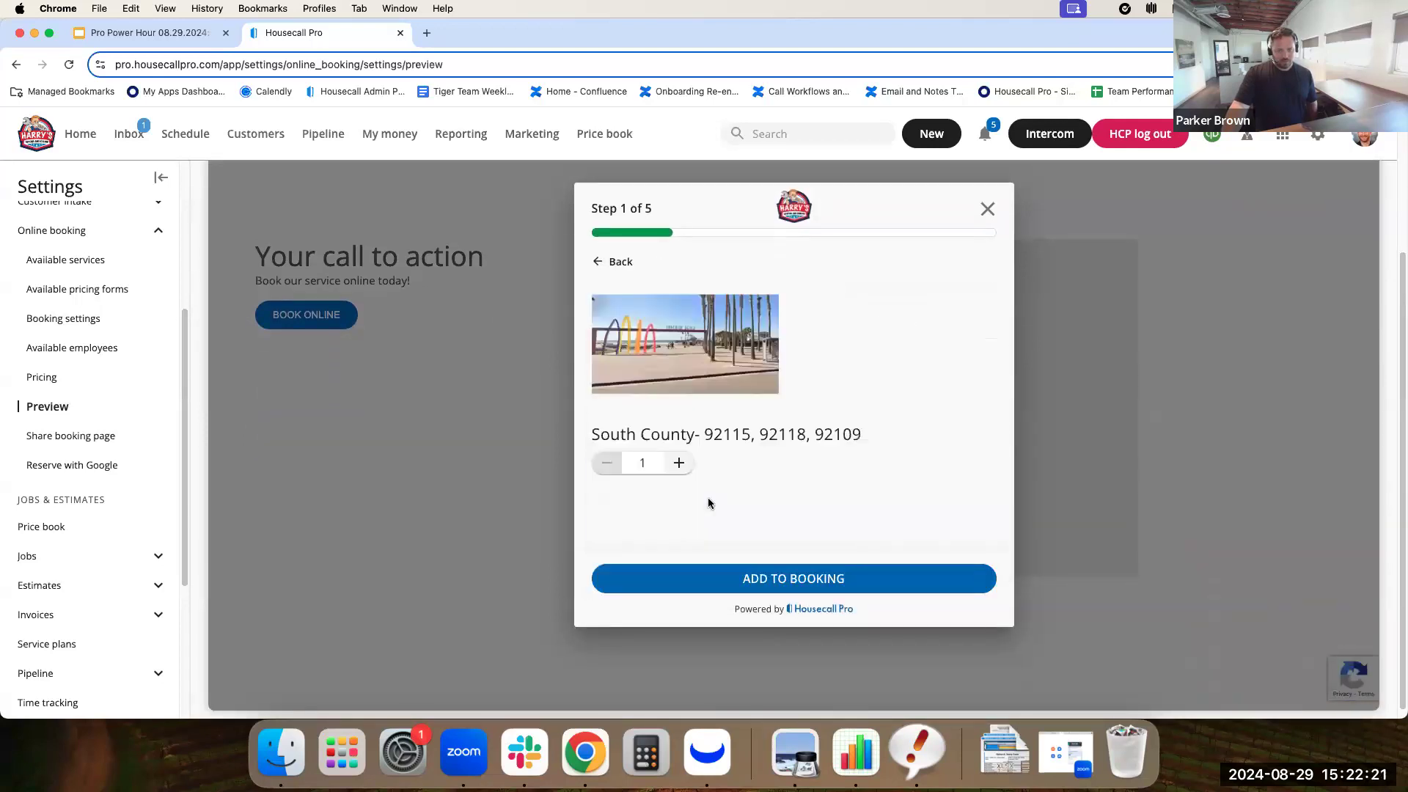
{"action": "left_click", "coordinate": [747, 558]}
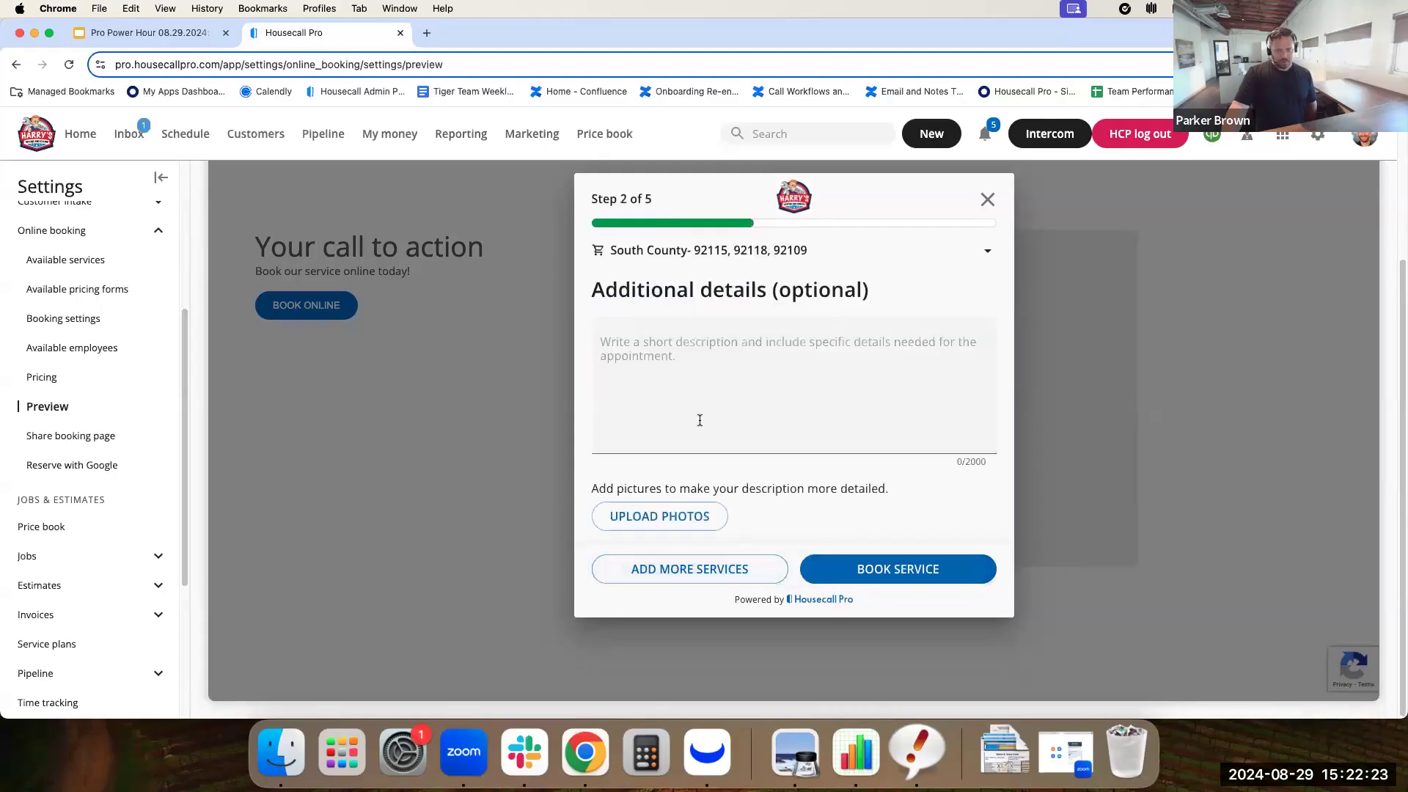
Step: Review the booking button code and page link for sharing, and the Reserve with Google settings
{"action": "left_click", "coordinate": [103, 436]}
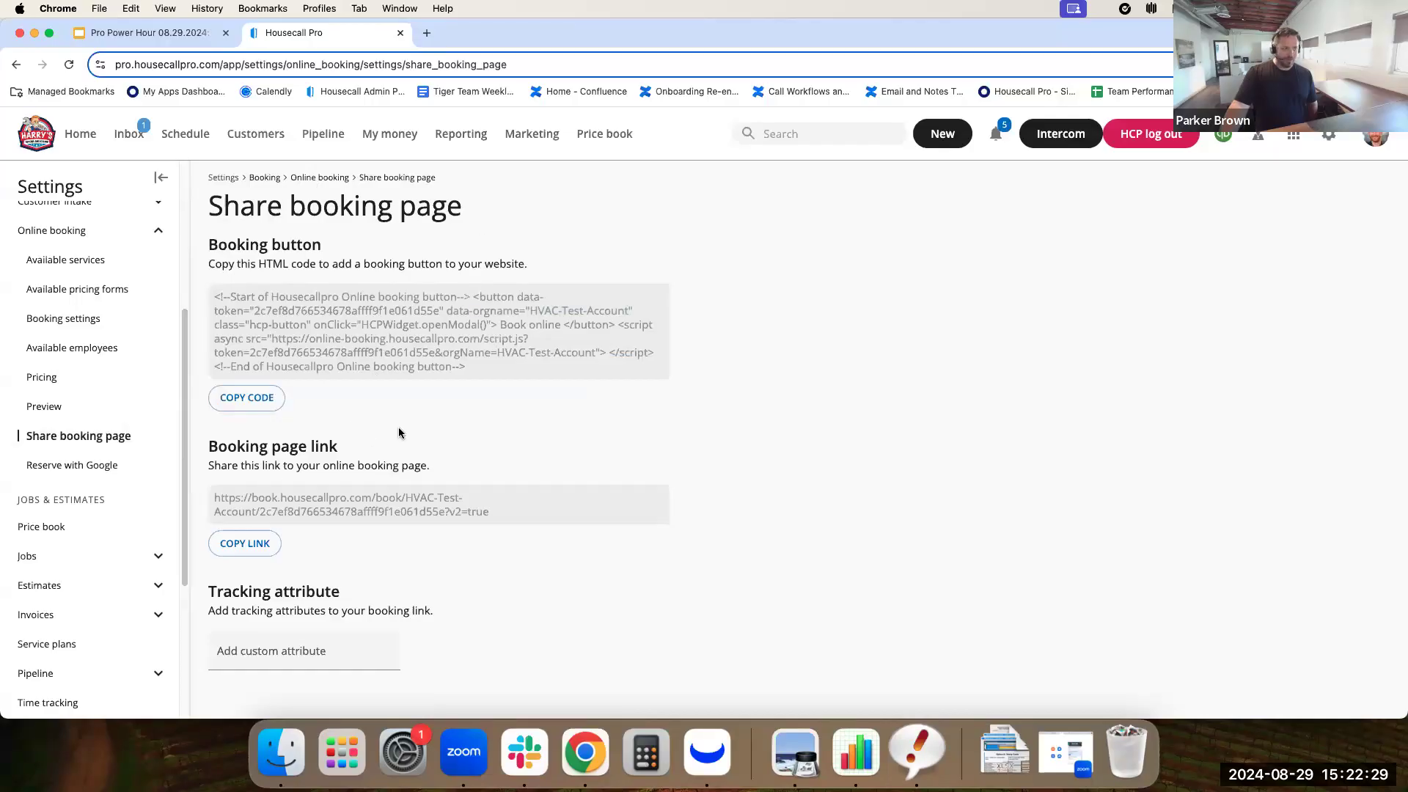
{"action": "left_click", "coordinate": [79, 464]}
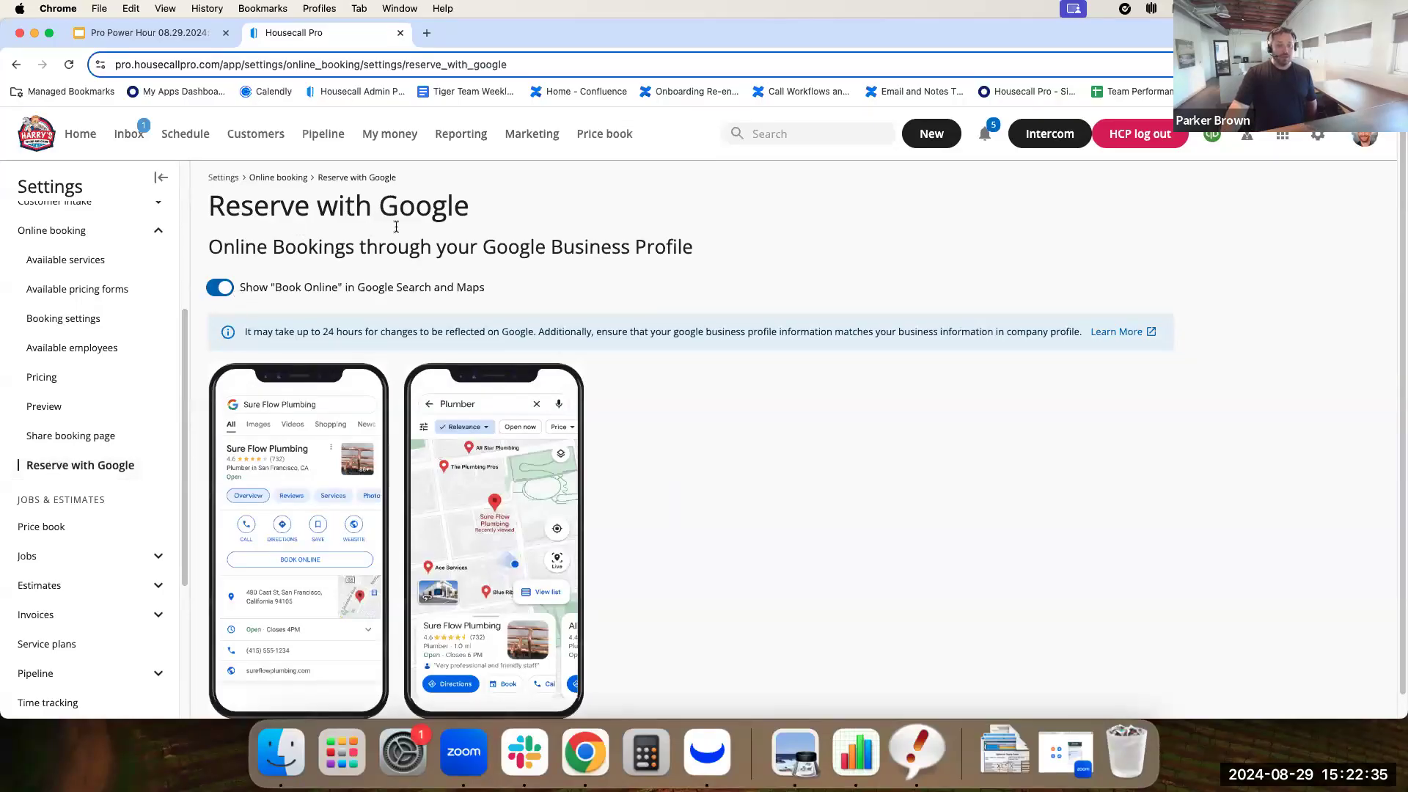
{"action": "scroll", "coordinate": [597, 608], "scroll_direction": "down", "scroll_amount": 1}
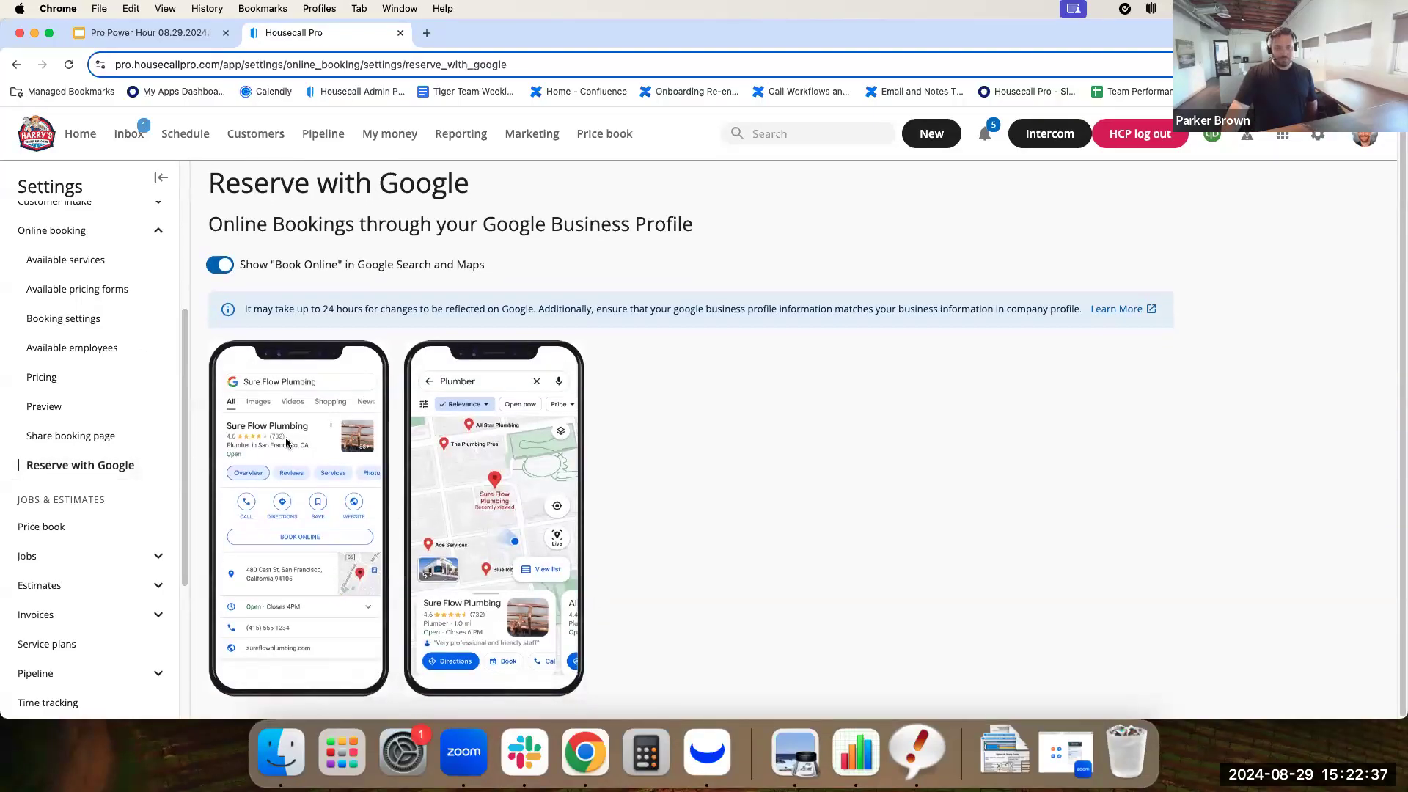
{"action": "scroll", "coordinate": [362, 579], "scroll_direction": "up", "scroll_amount": 1}
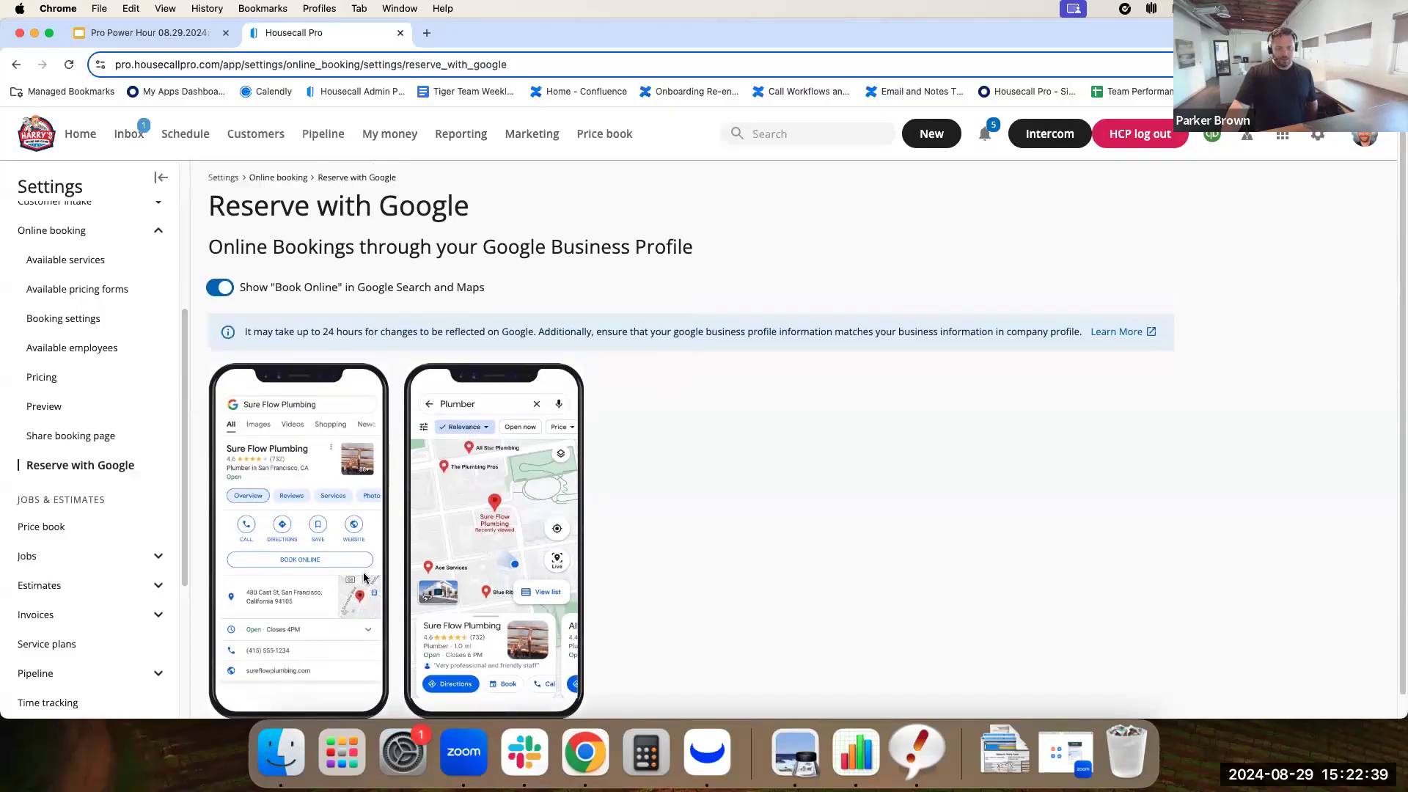